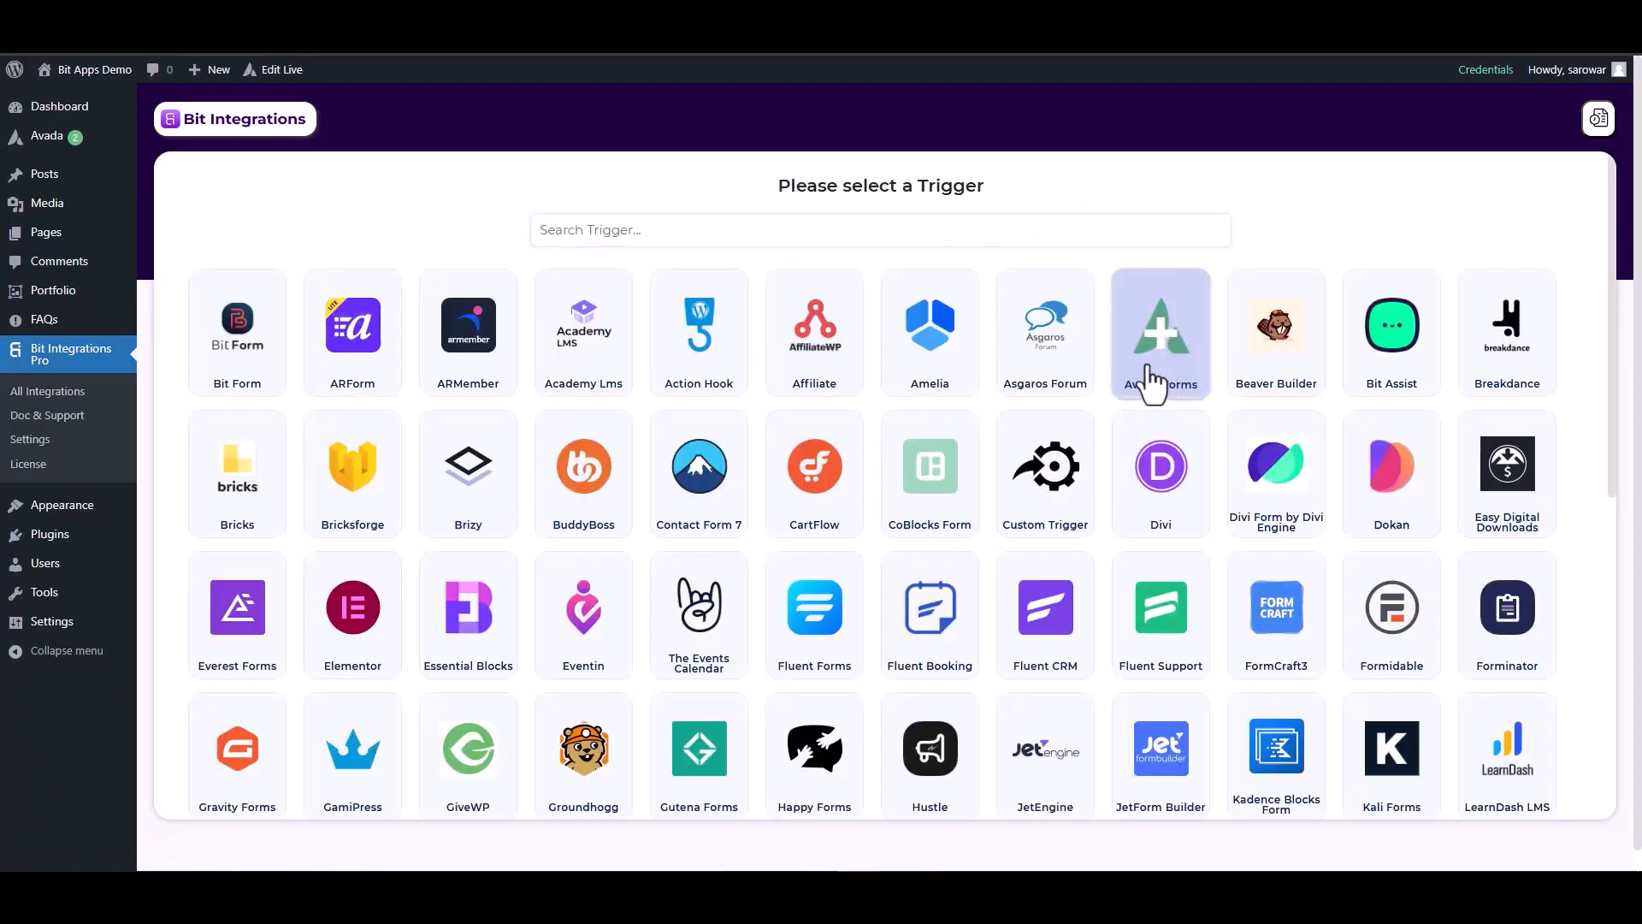
Set Avada Forms as the trigger, start fetching its fields, and begin a test entry's Name.
click(1155, 380)
click(912, 399)
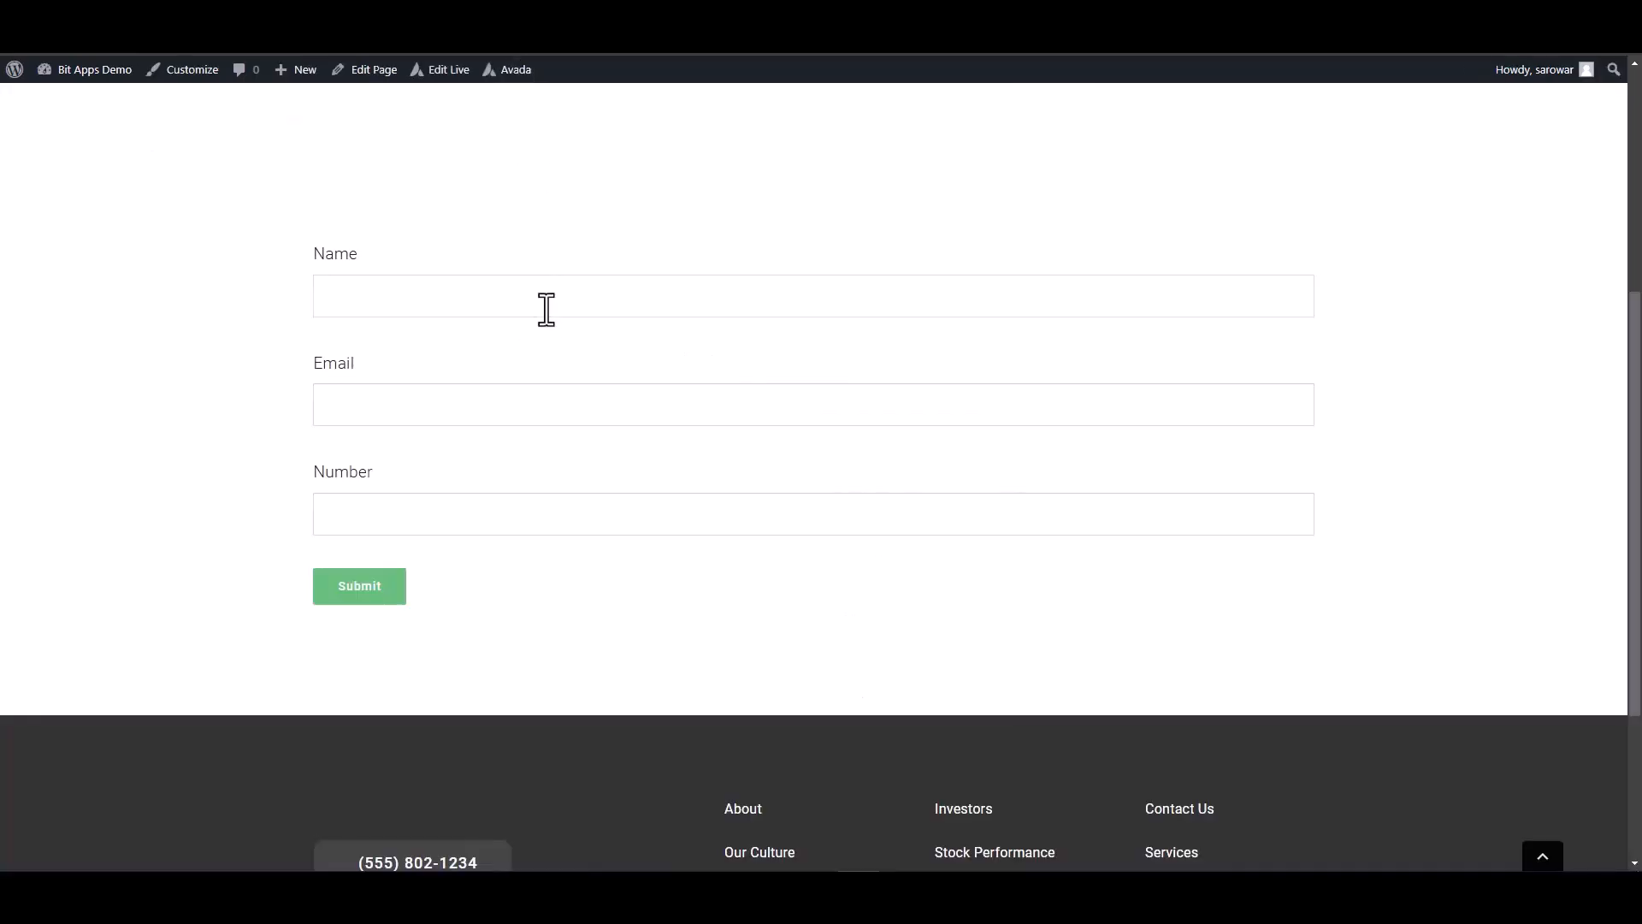
click(547, 309)
Submit the test form with a test e-mail address and the number 125563.
text(test@gmail.com)
click(986, 513)
text(125563)
click(352, 590)
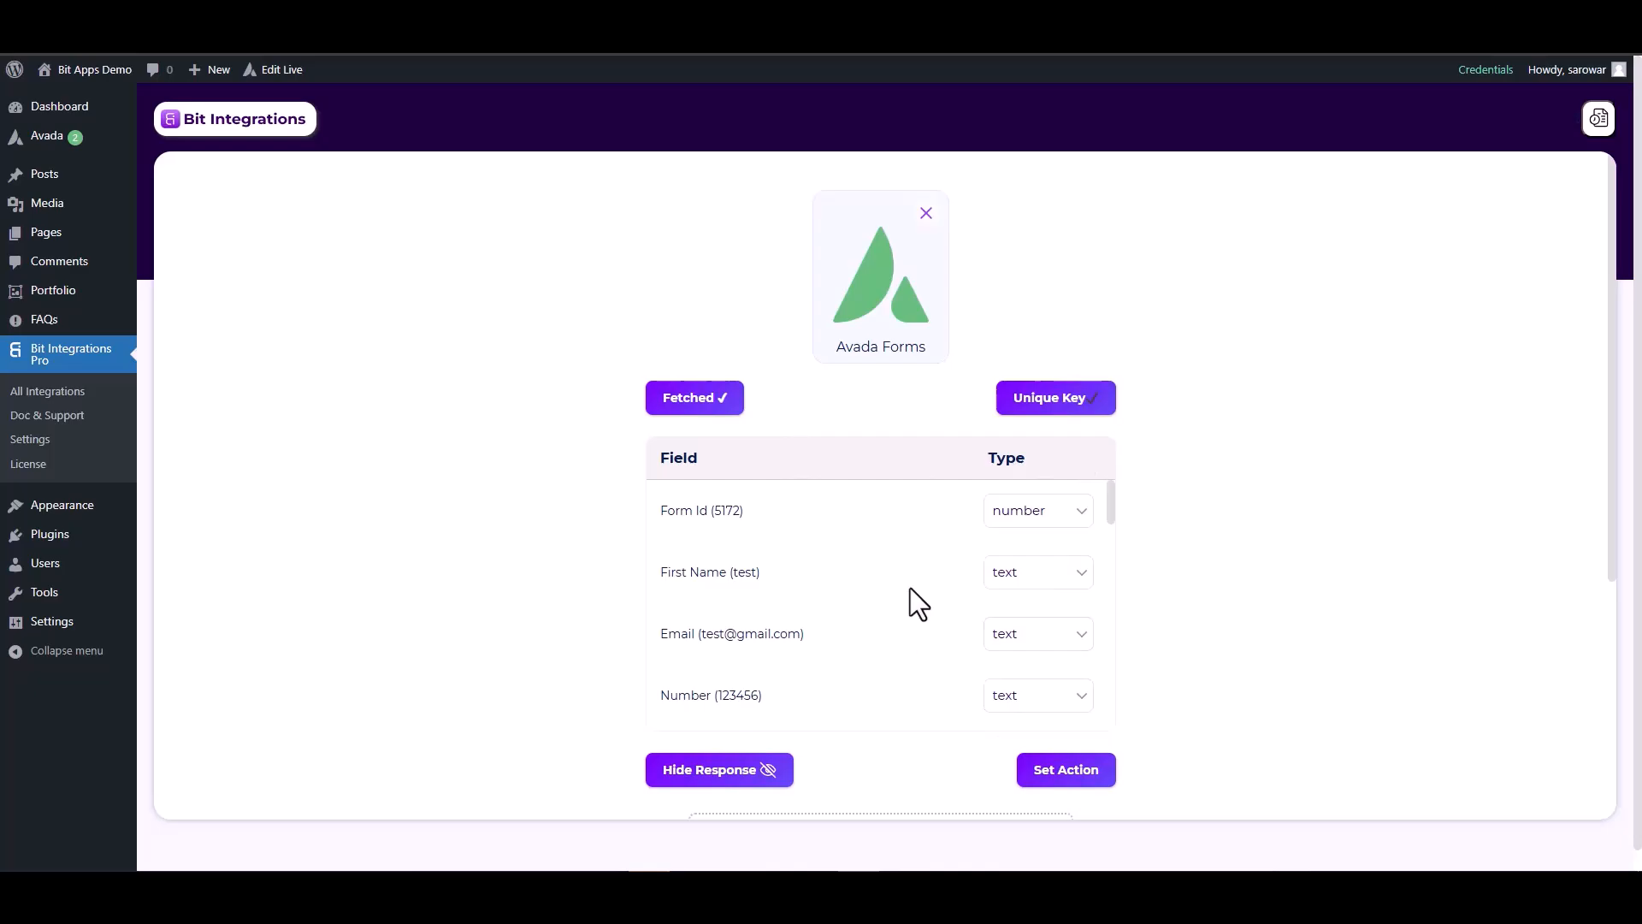
Change the fetched Email field's type to email and the Number field's type to number.
click(1017, 646)
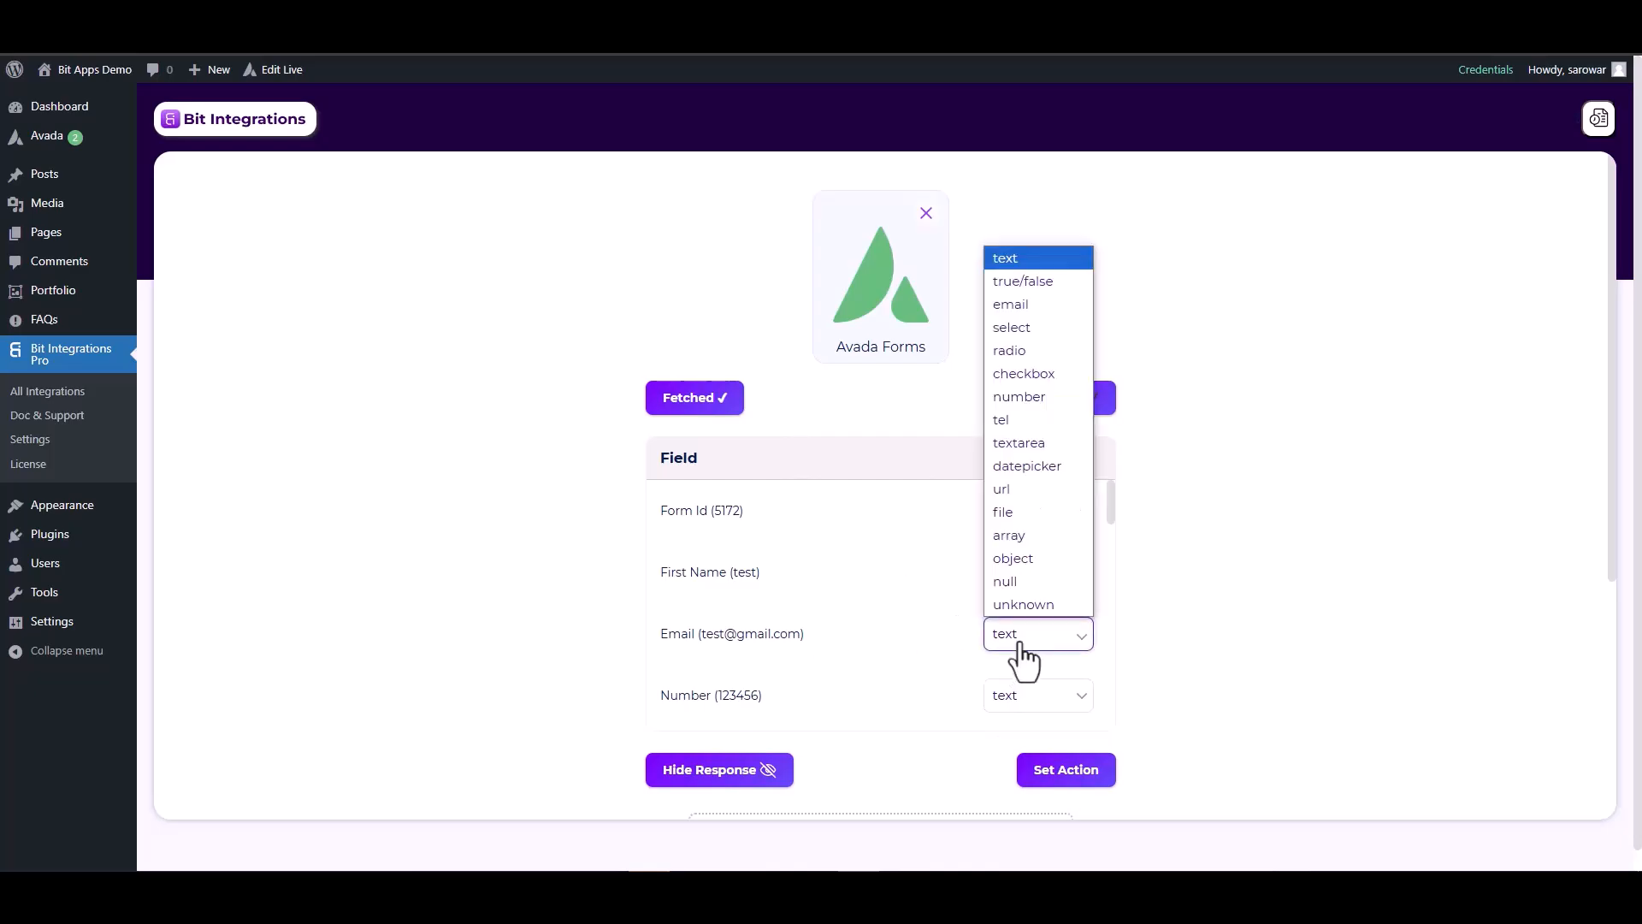
click(1009, 304)
scroll(1017, 608, down, 2)
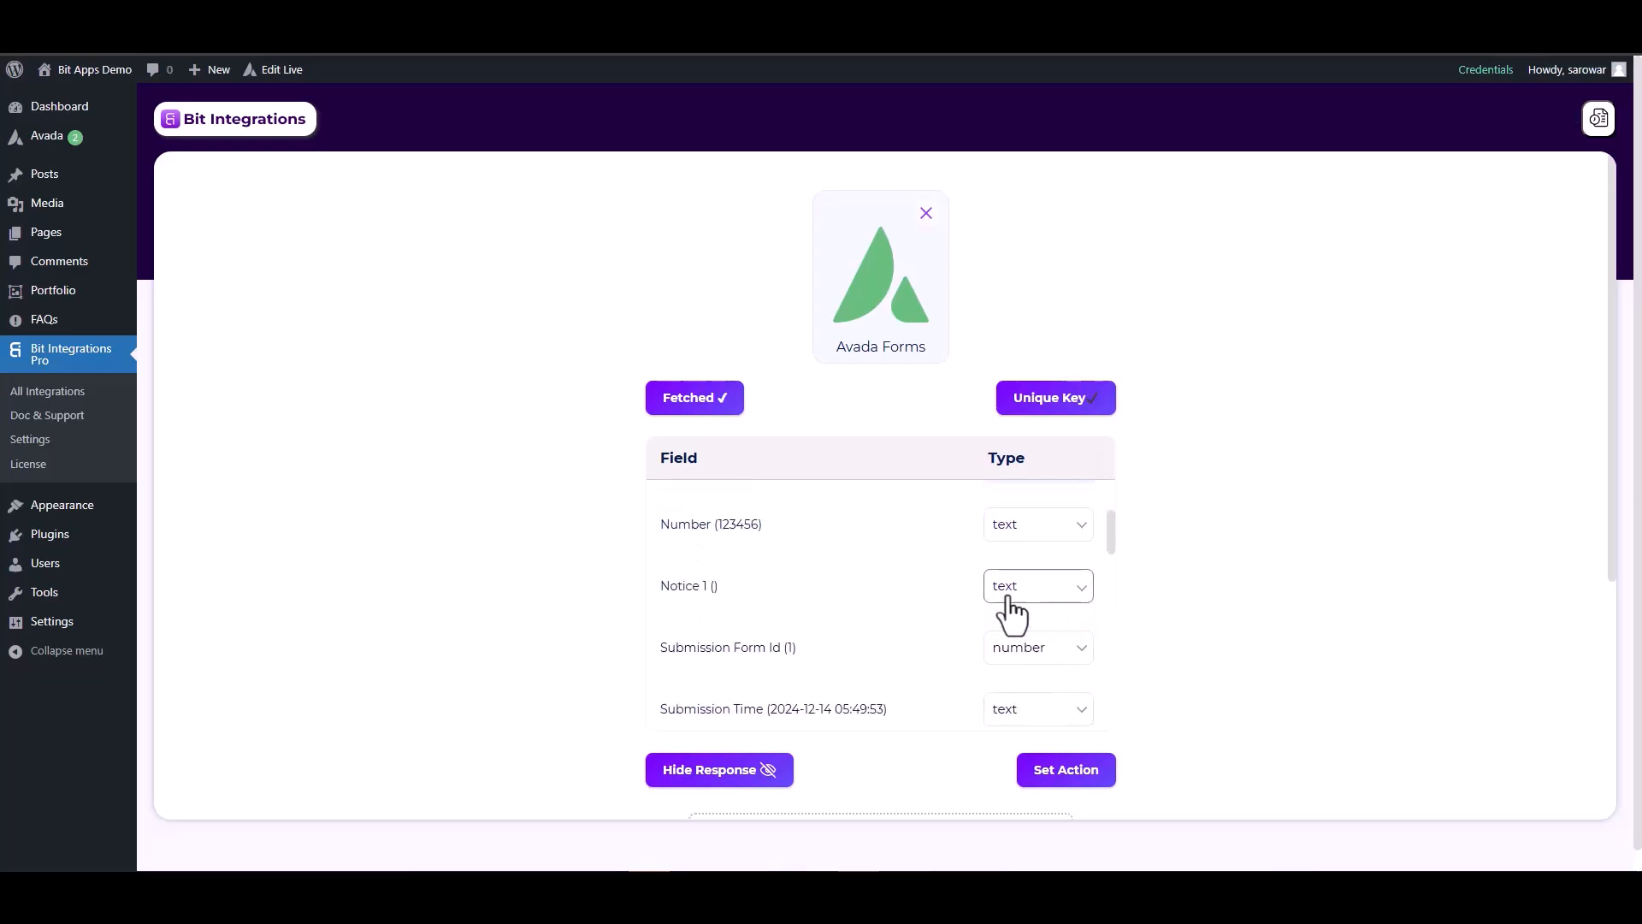
click(1002, 532)
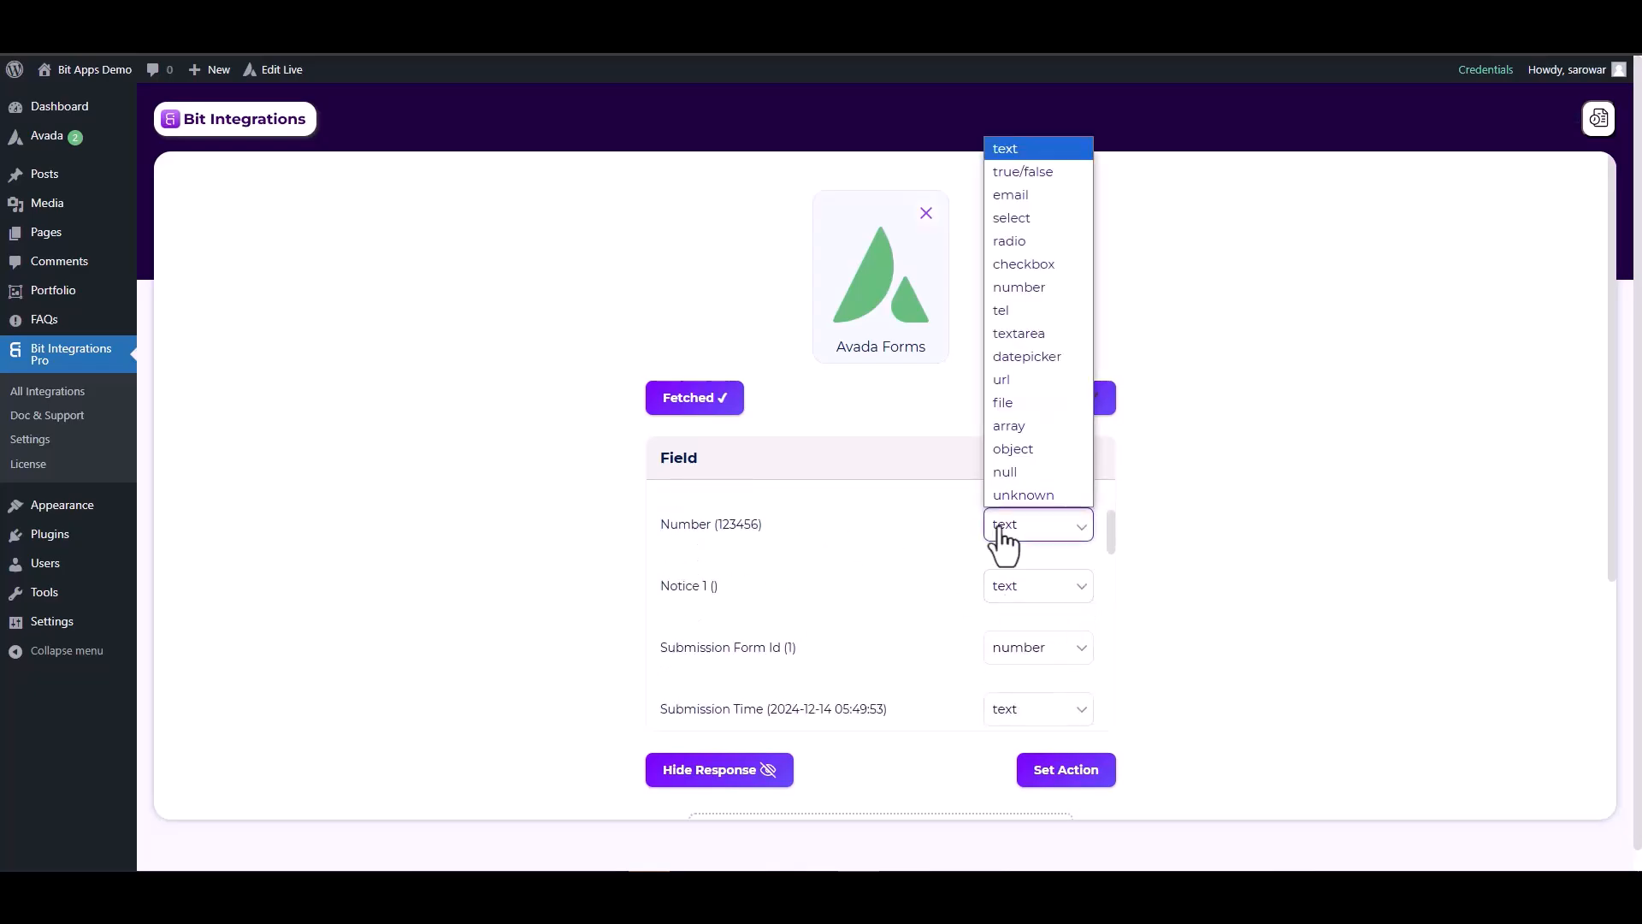
click(1017, 288)
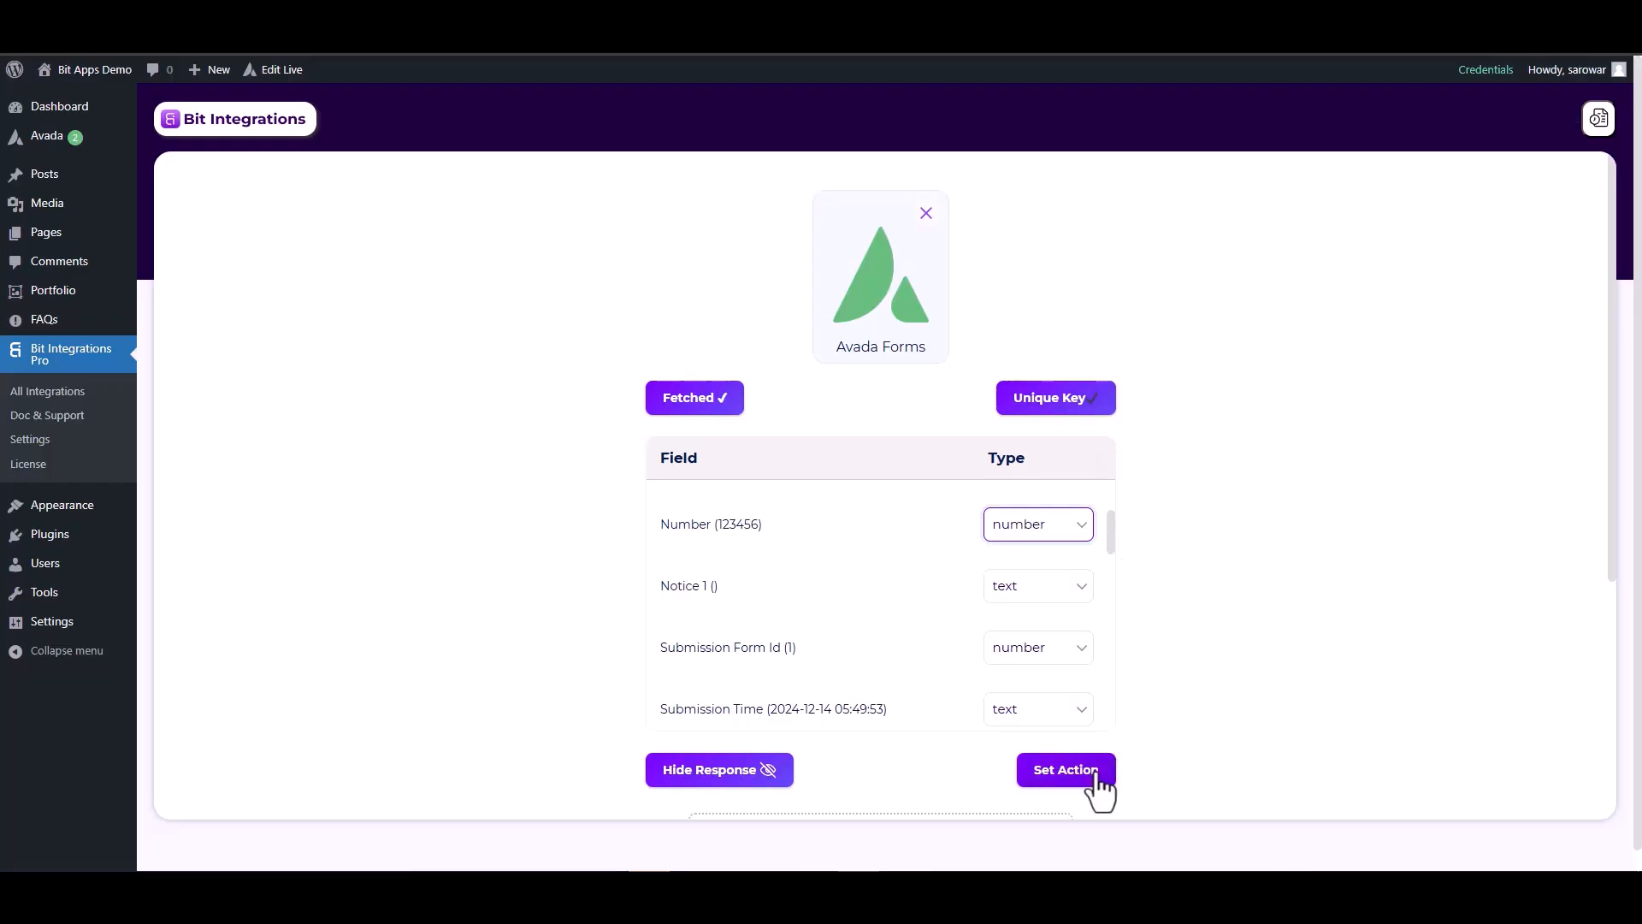
Pick Slack as the action app by searching 'sl', then focus its Access Token field.
click(1065, 772)
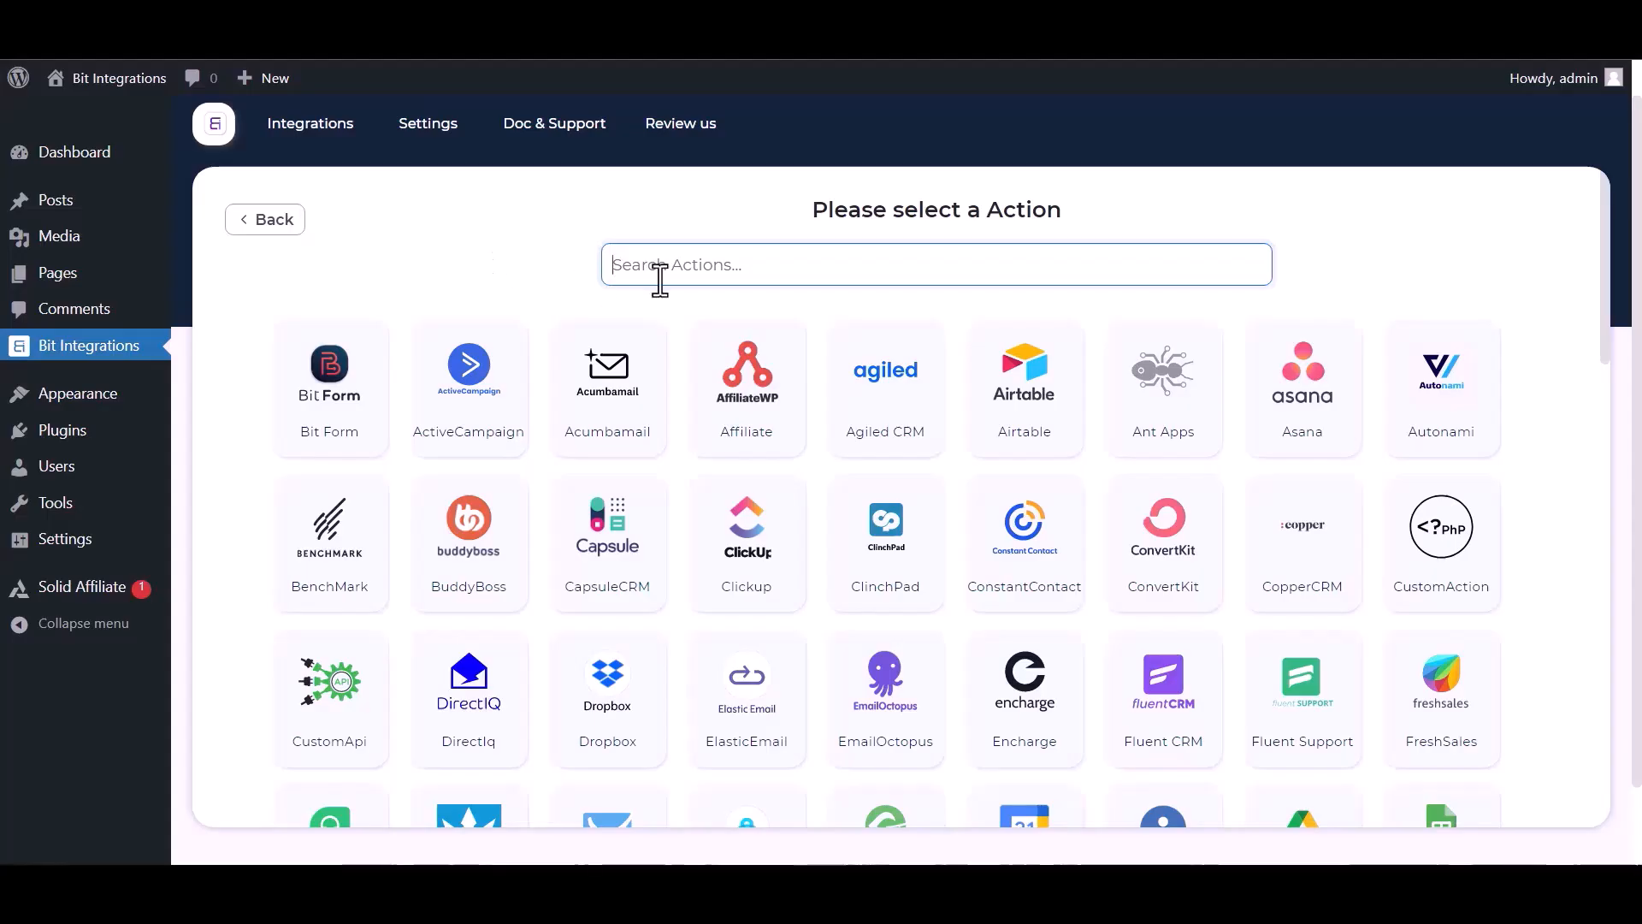
text(sl)
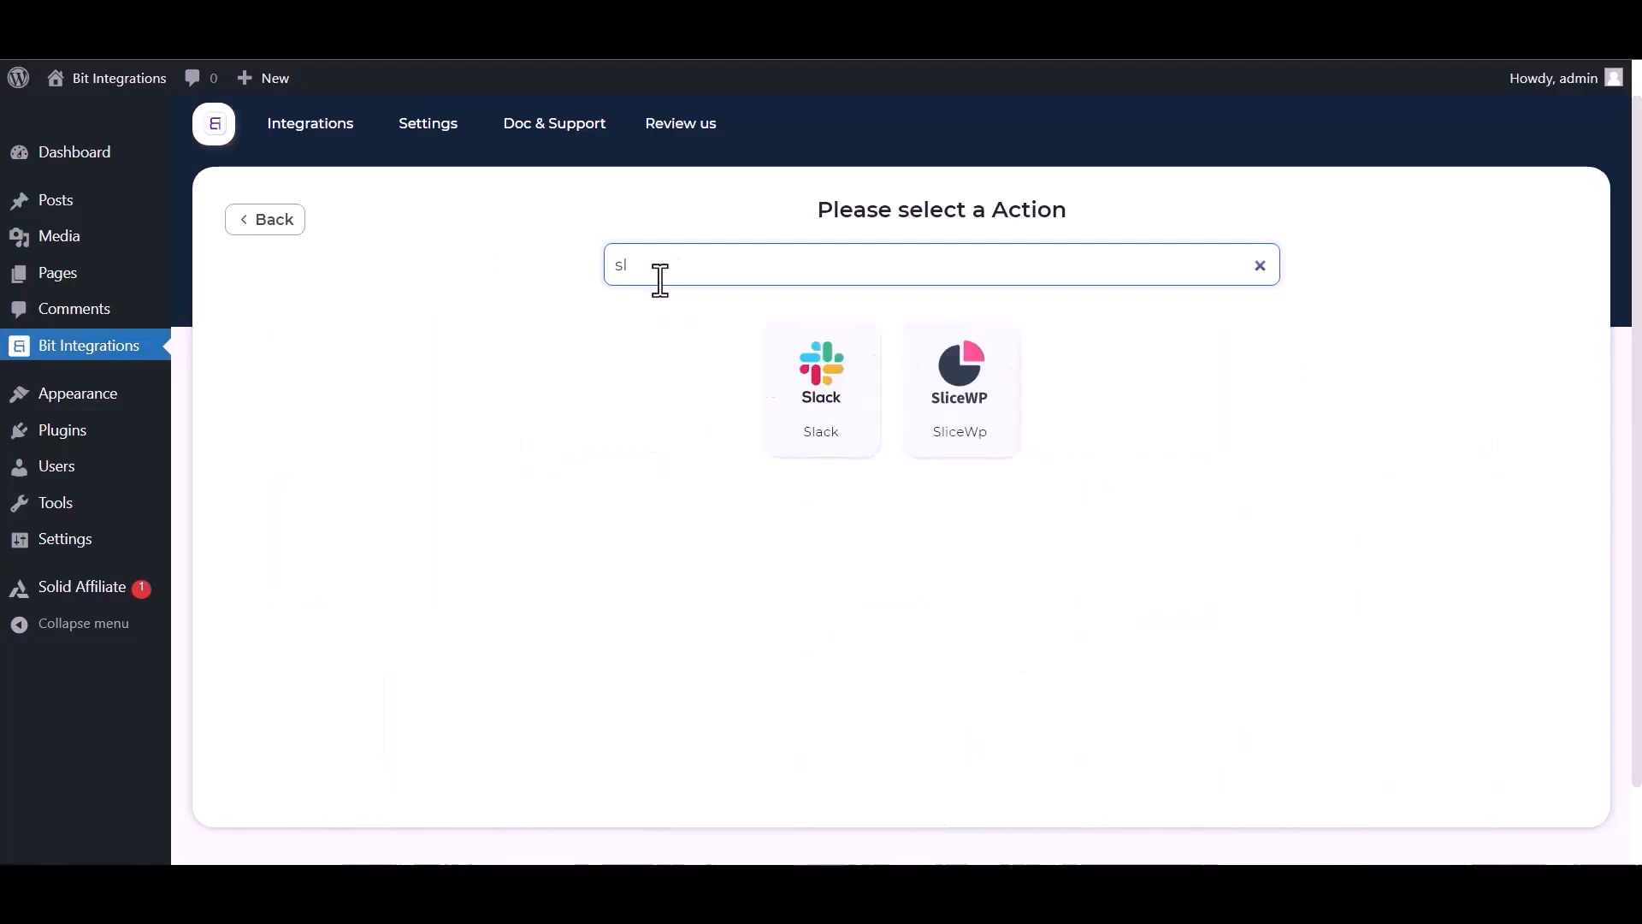
click(821, 417)
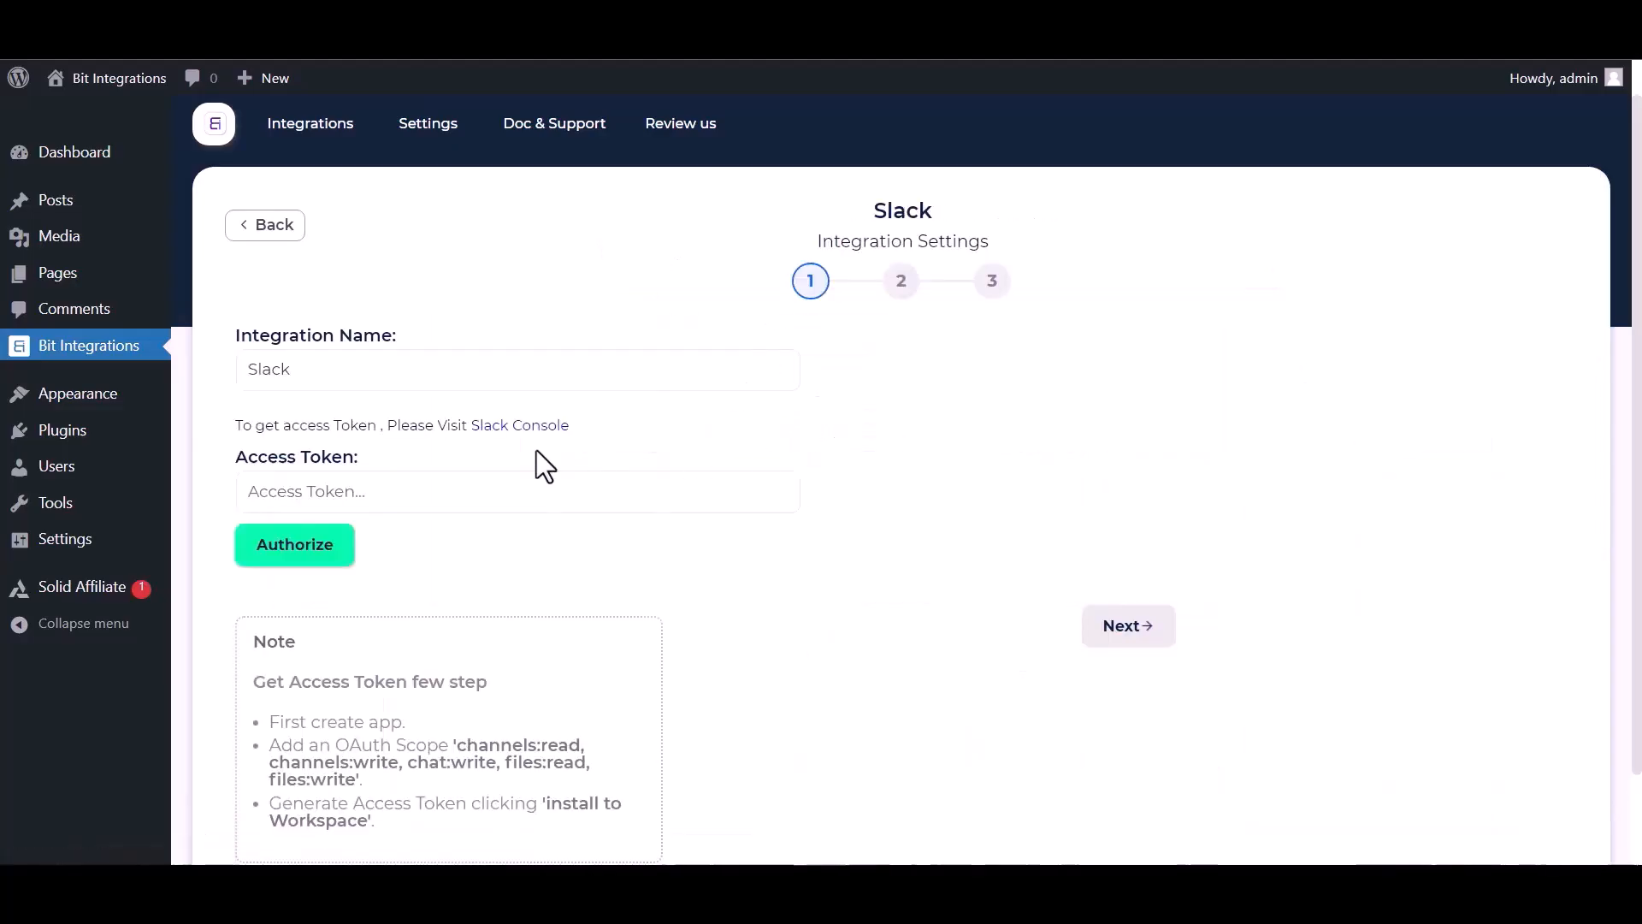
click(308, 491)
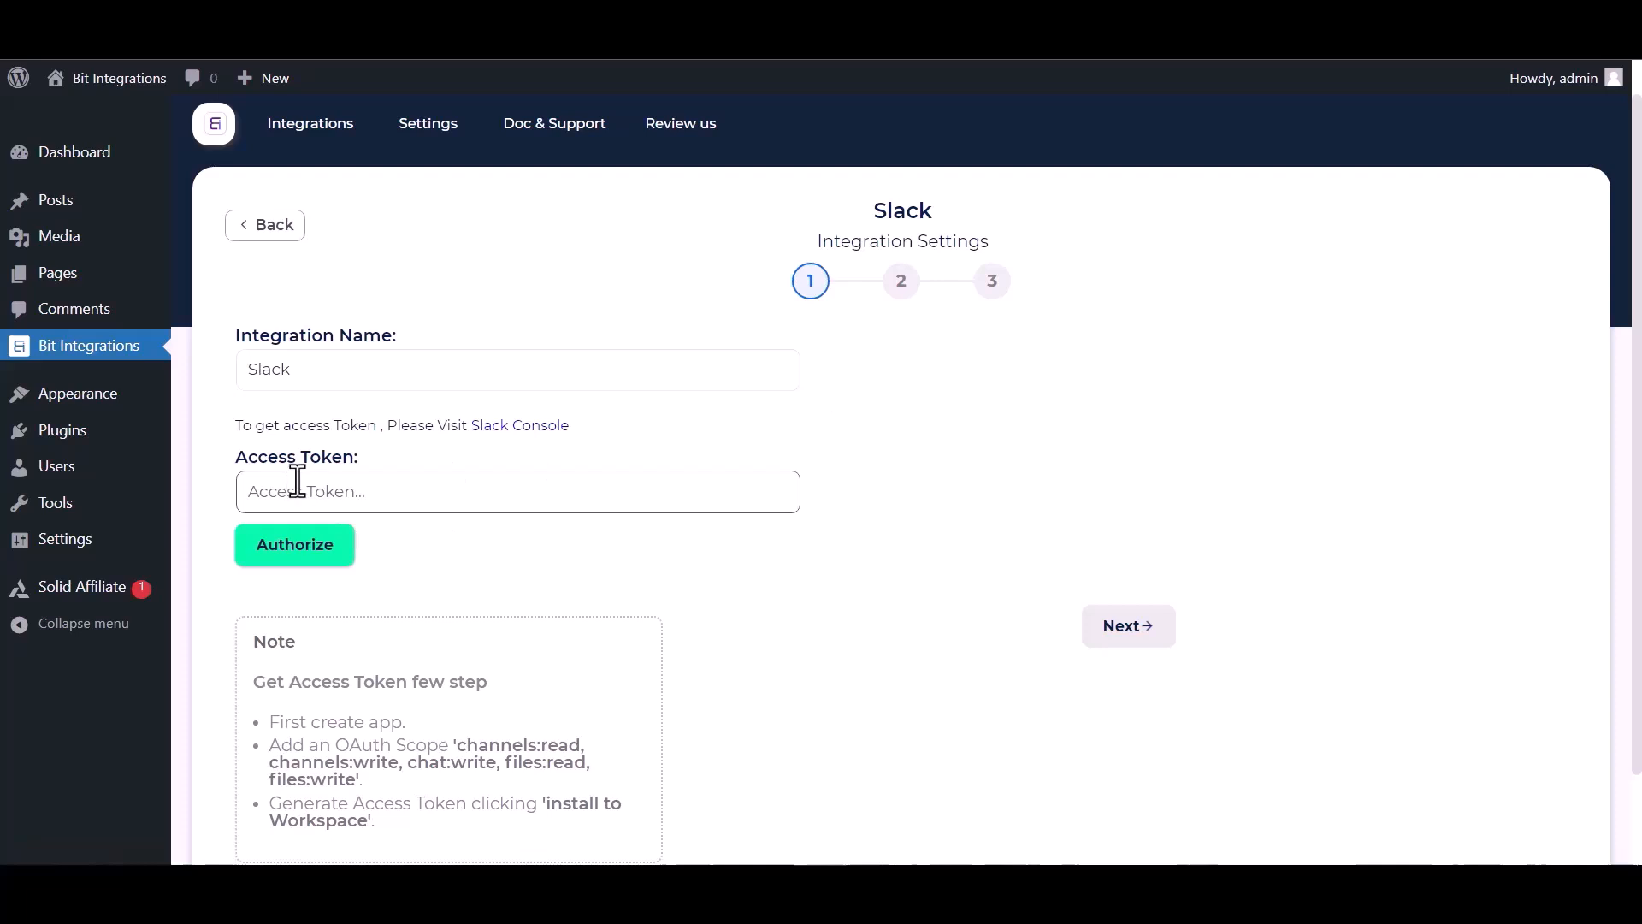
Create a from-scratch Slack app named 'Bit Integrations' in the Bit Apps workspace.
click(485, 427)
click(755, 446)
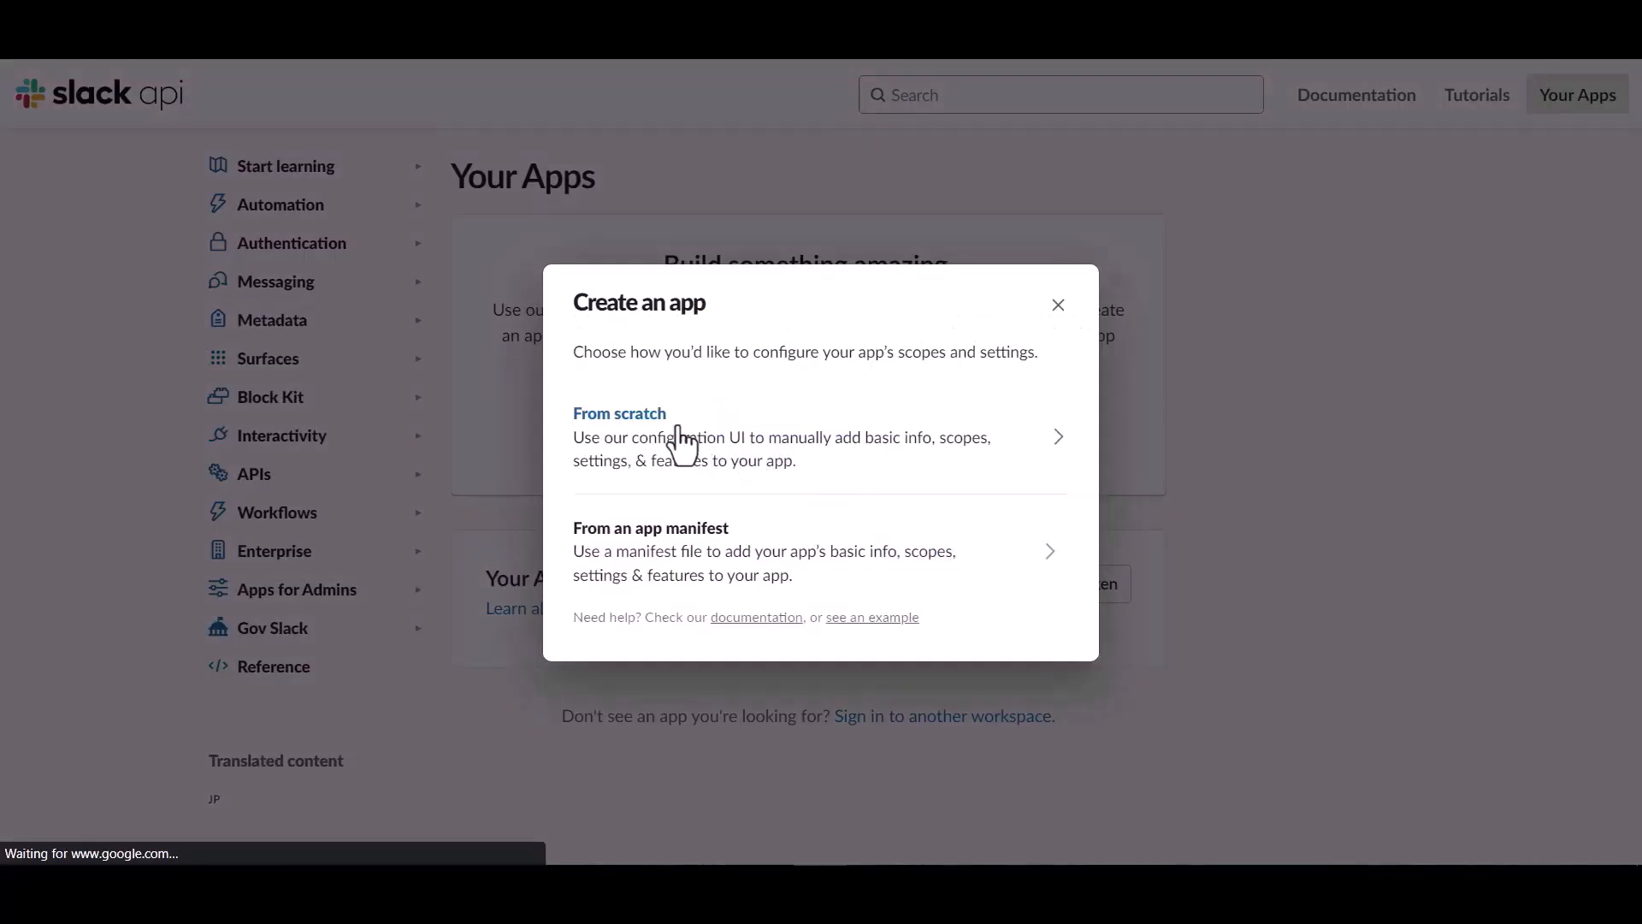
click(681, 444)
click(688, 323)
text(Bit Integrations)
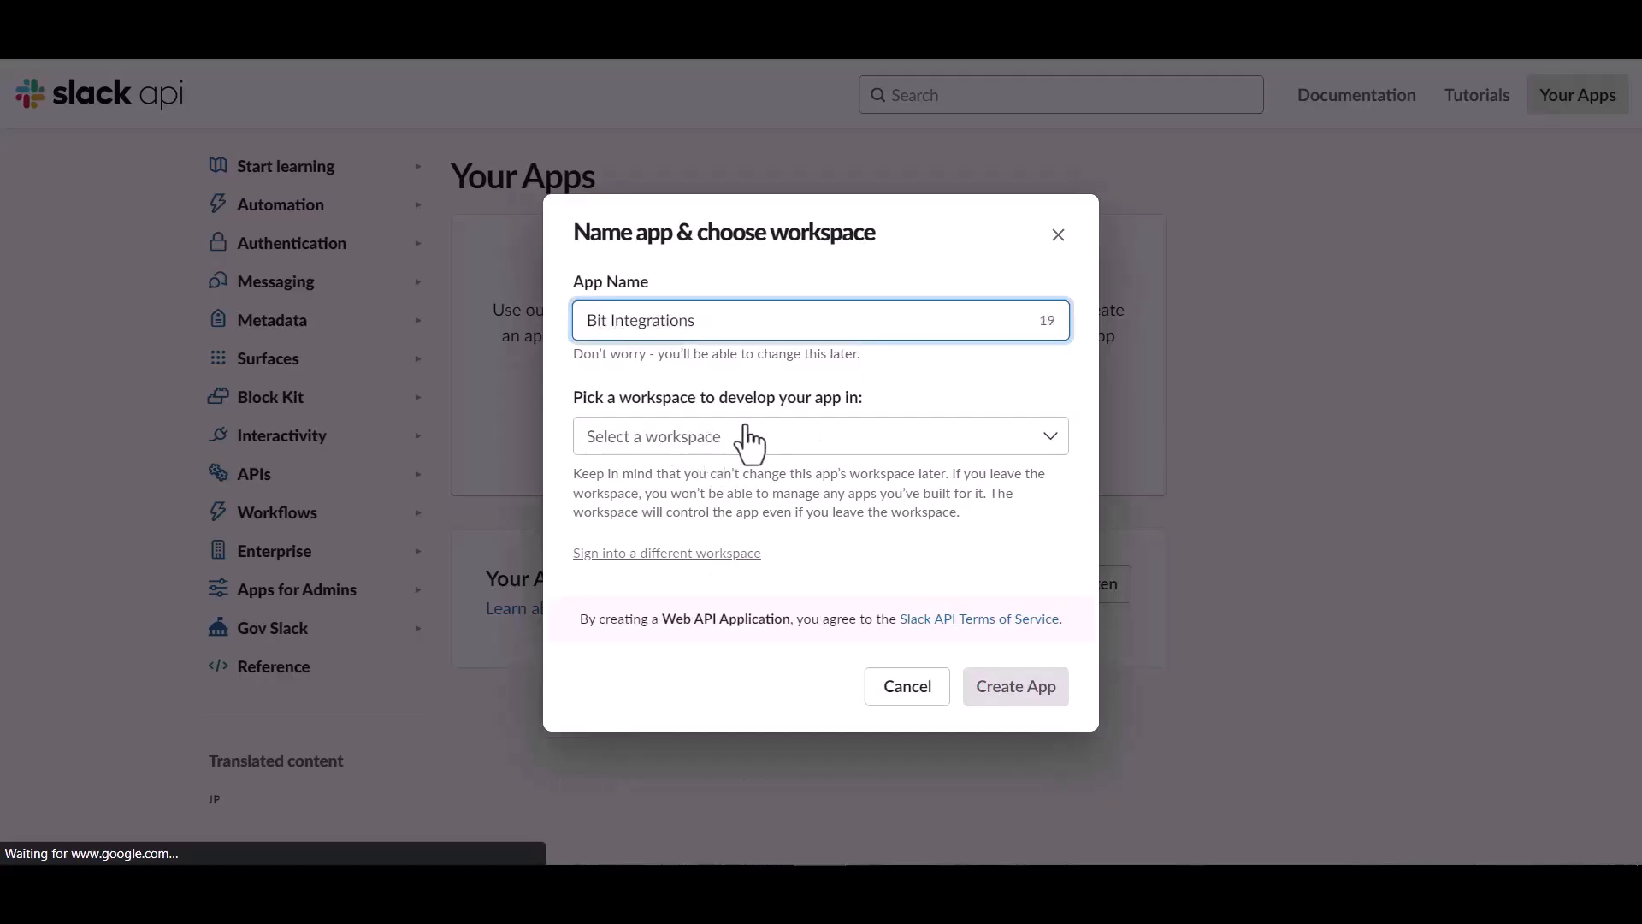
click(770, 436)
click(643, 475)
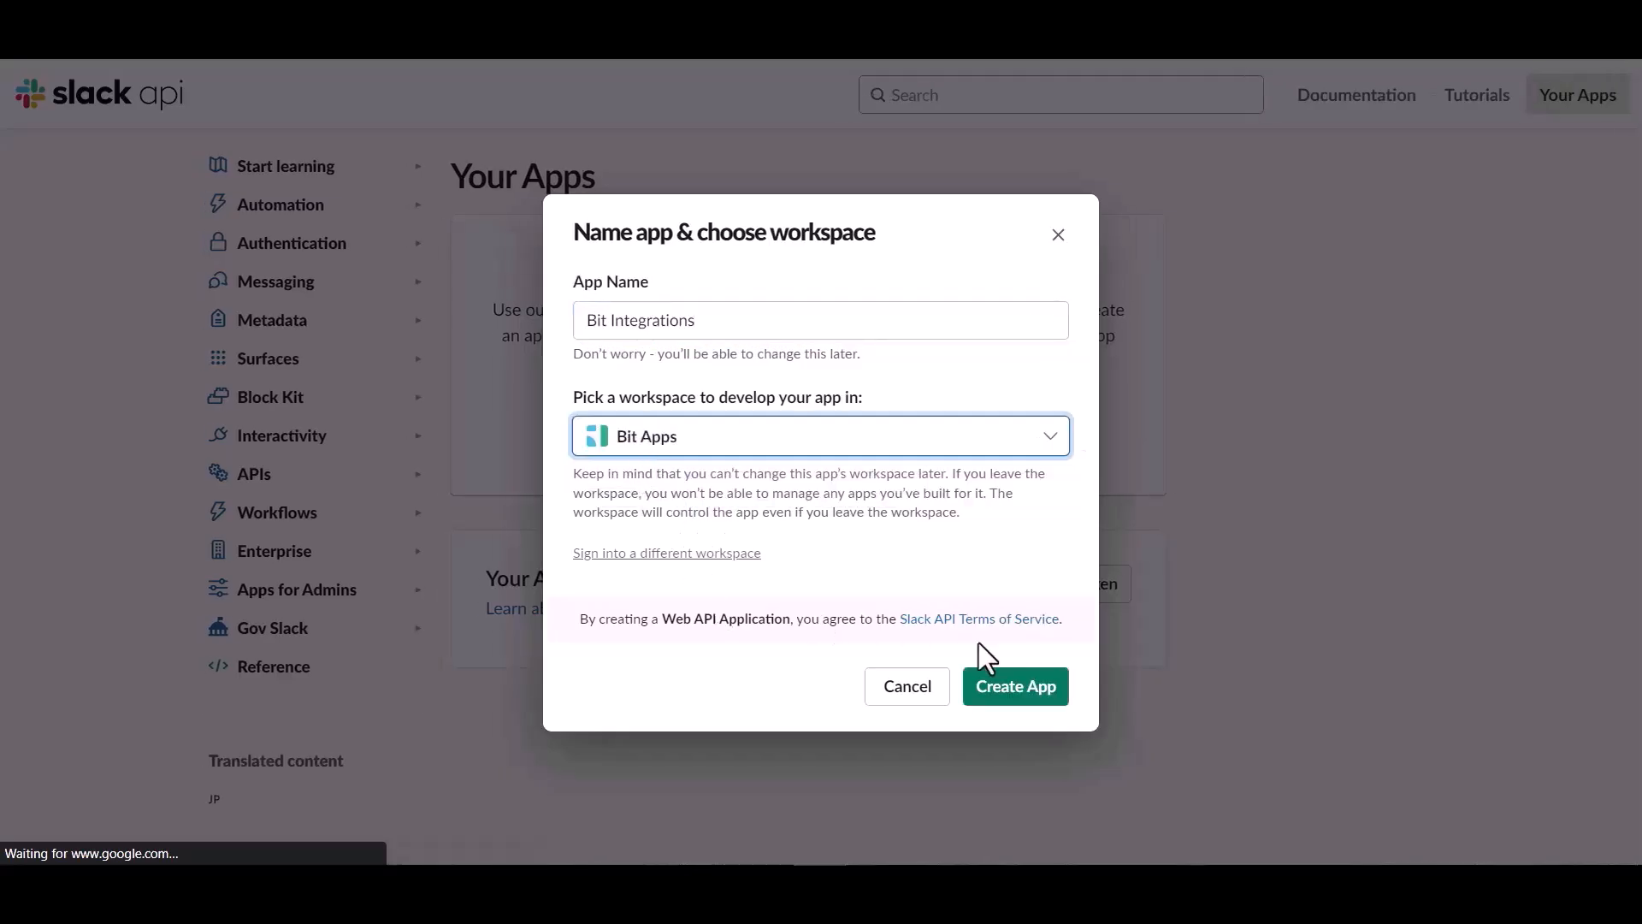
click(1011, 696)
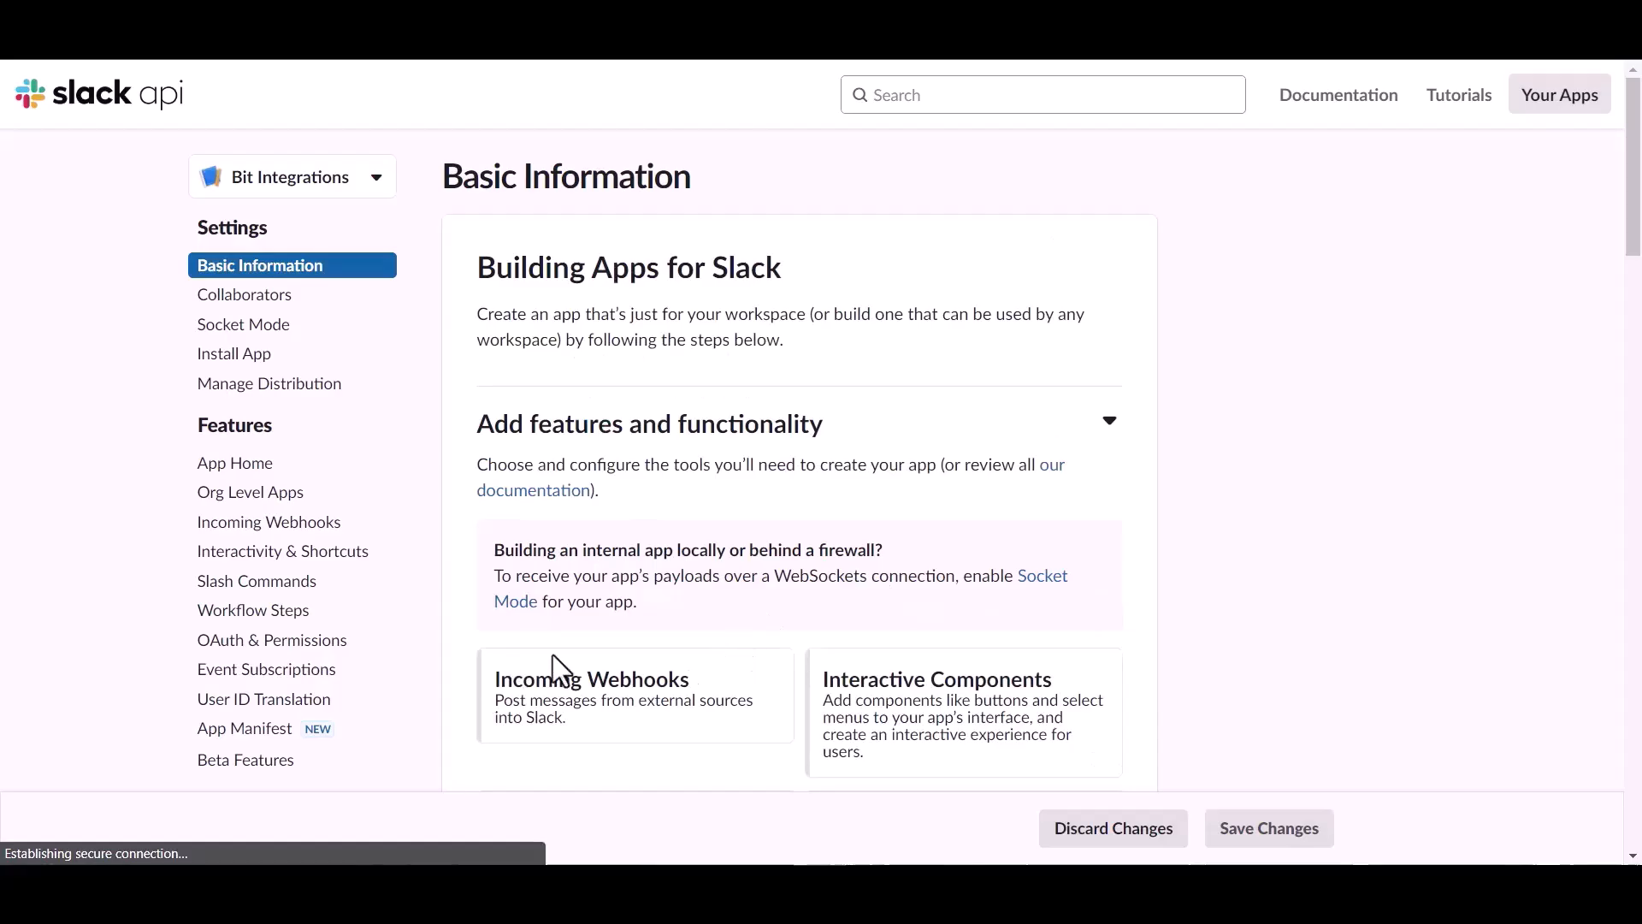
On OAuth & Permissions, add files:read and files:write as user token scopes.
click(272, 641)
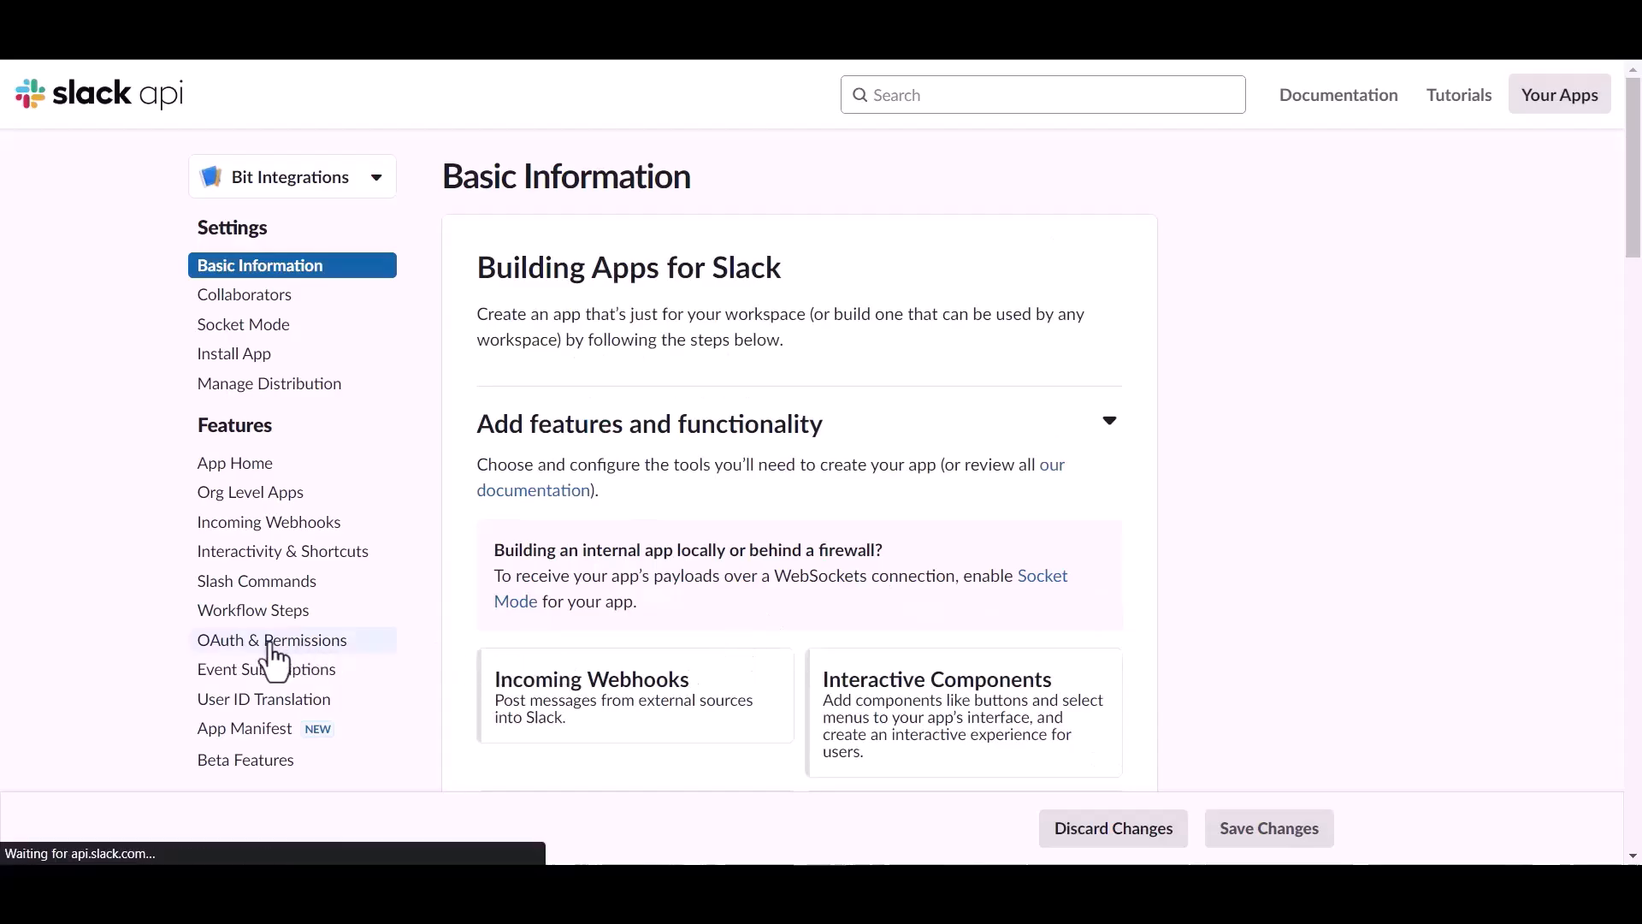
scroll(935, 598, down, 9)
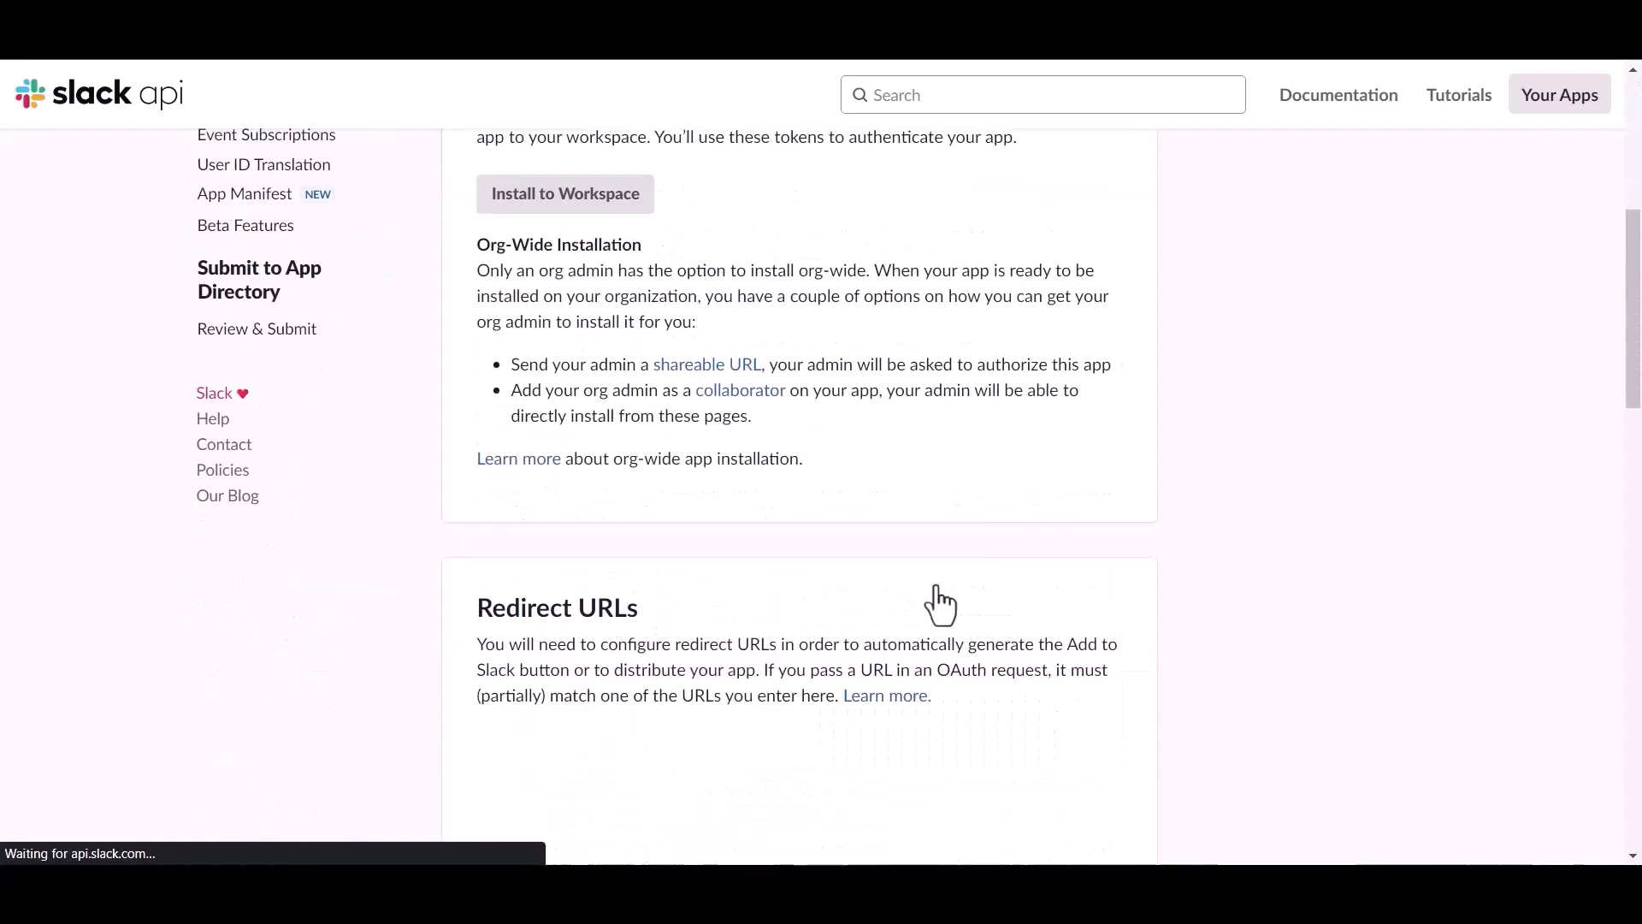
scroll(934, 587, down, 5)
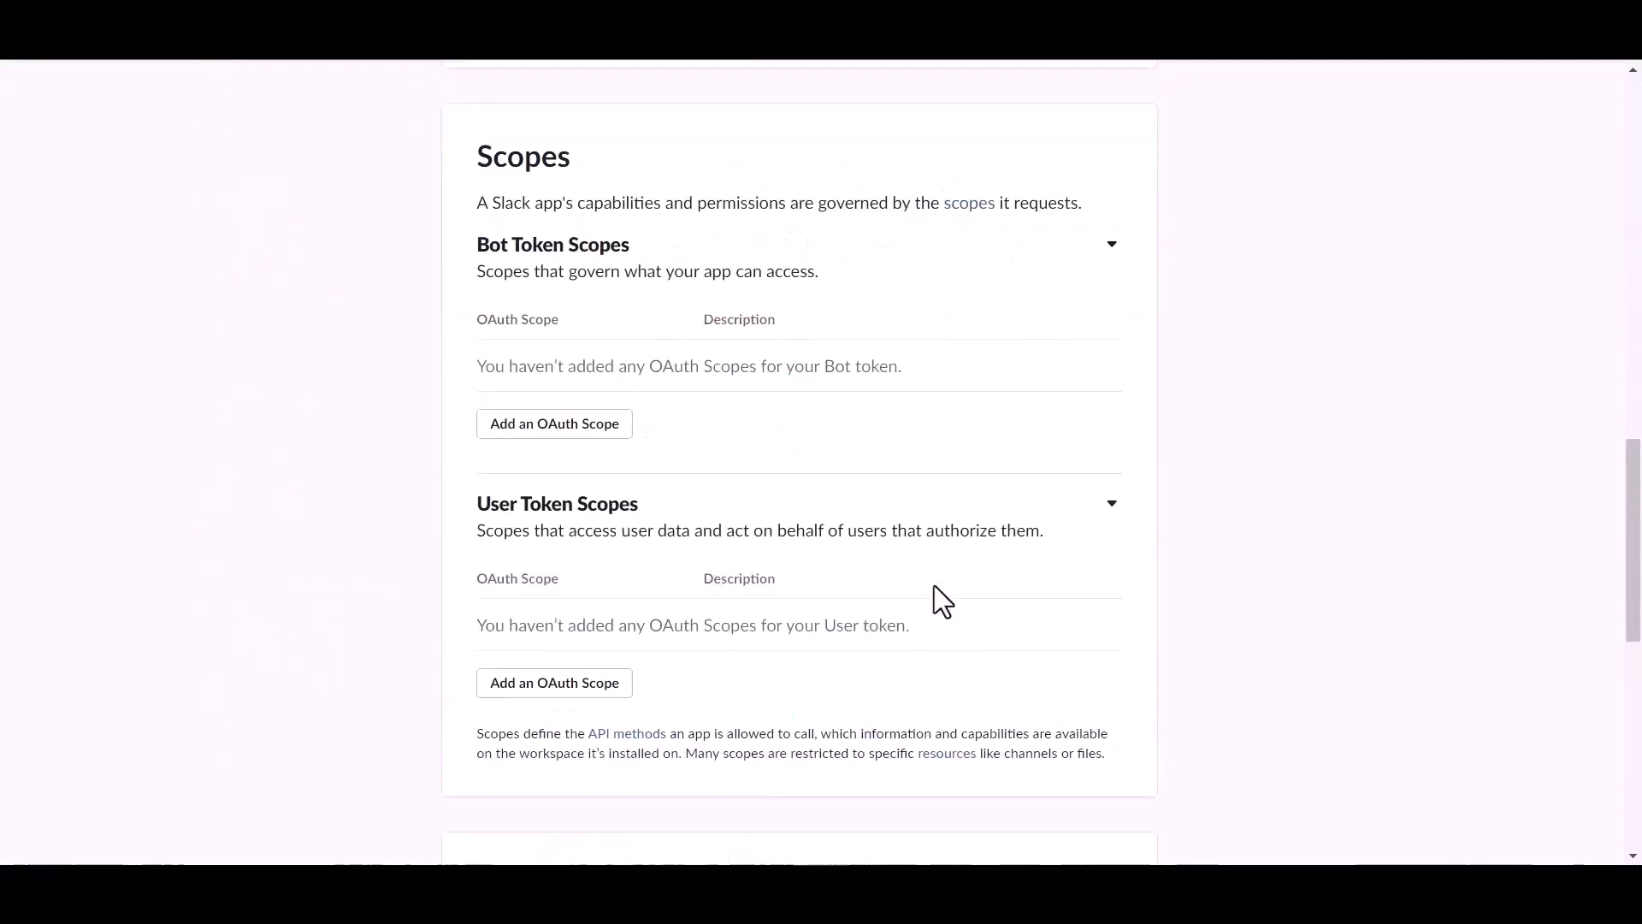
scroll(934, 585, down, 3)
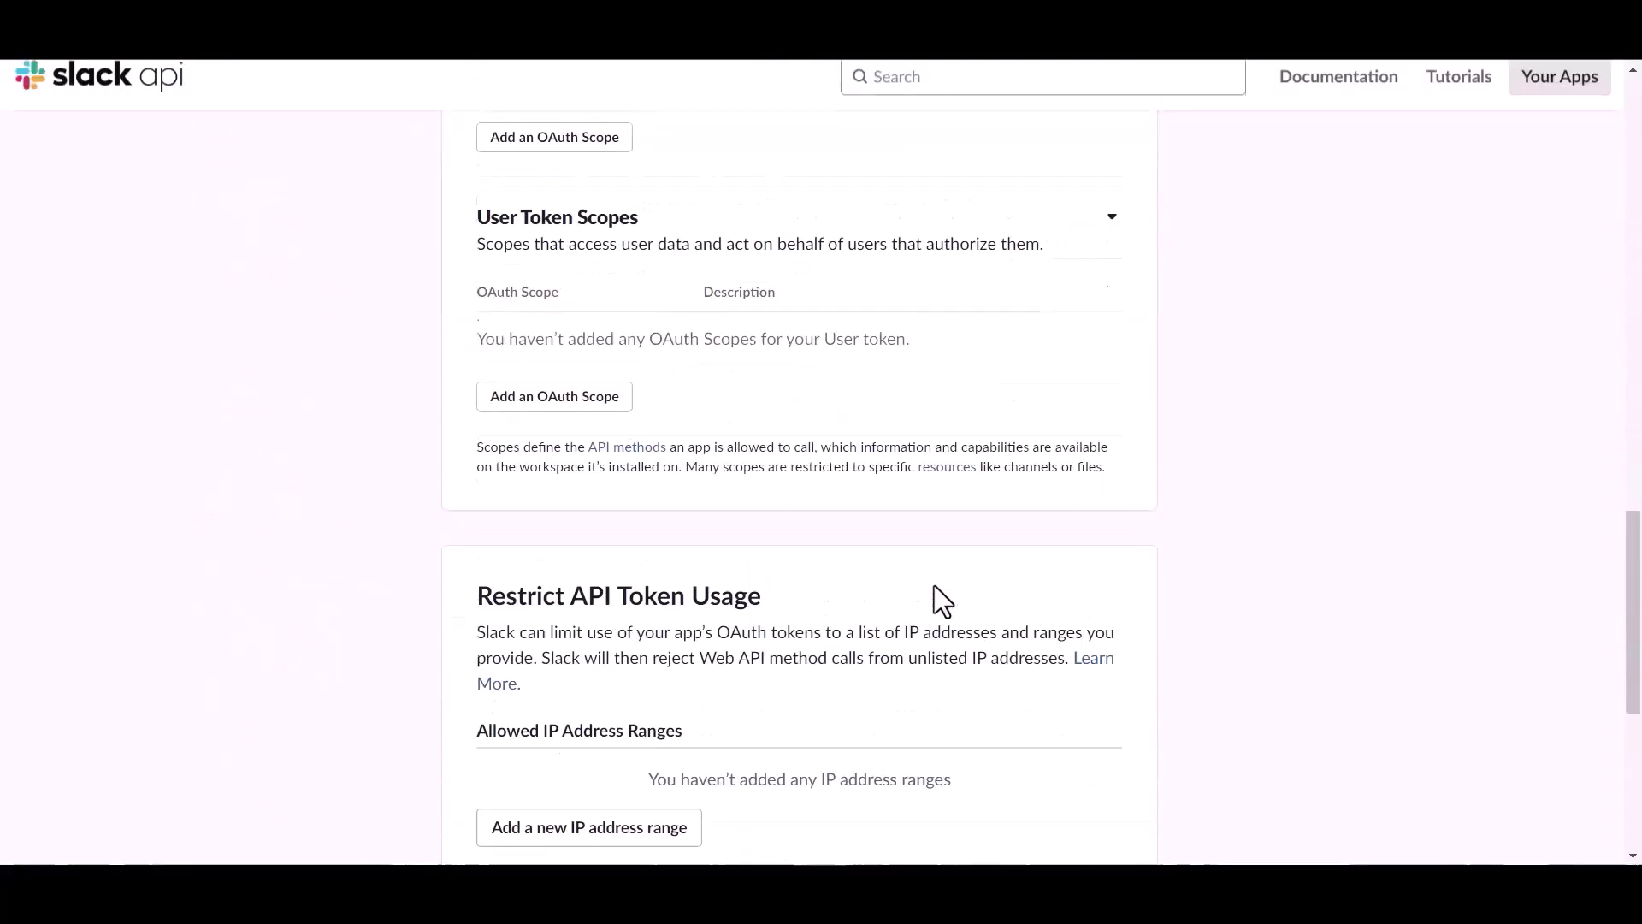
scroll(934, 585, up, 1)
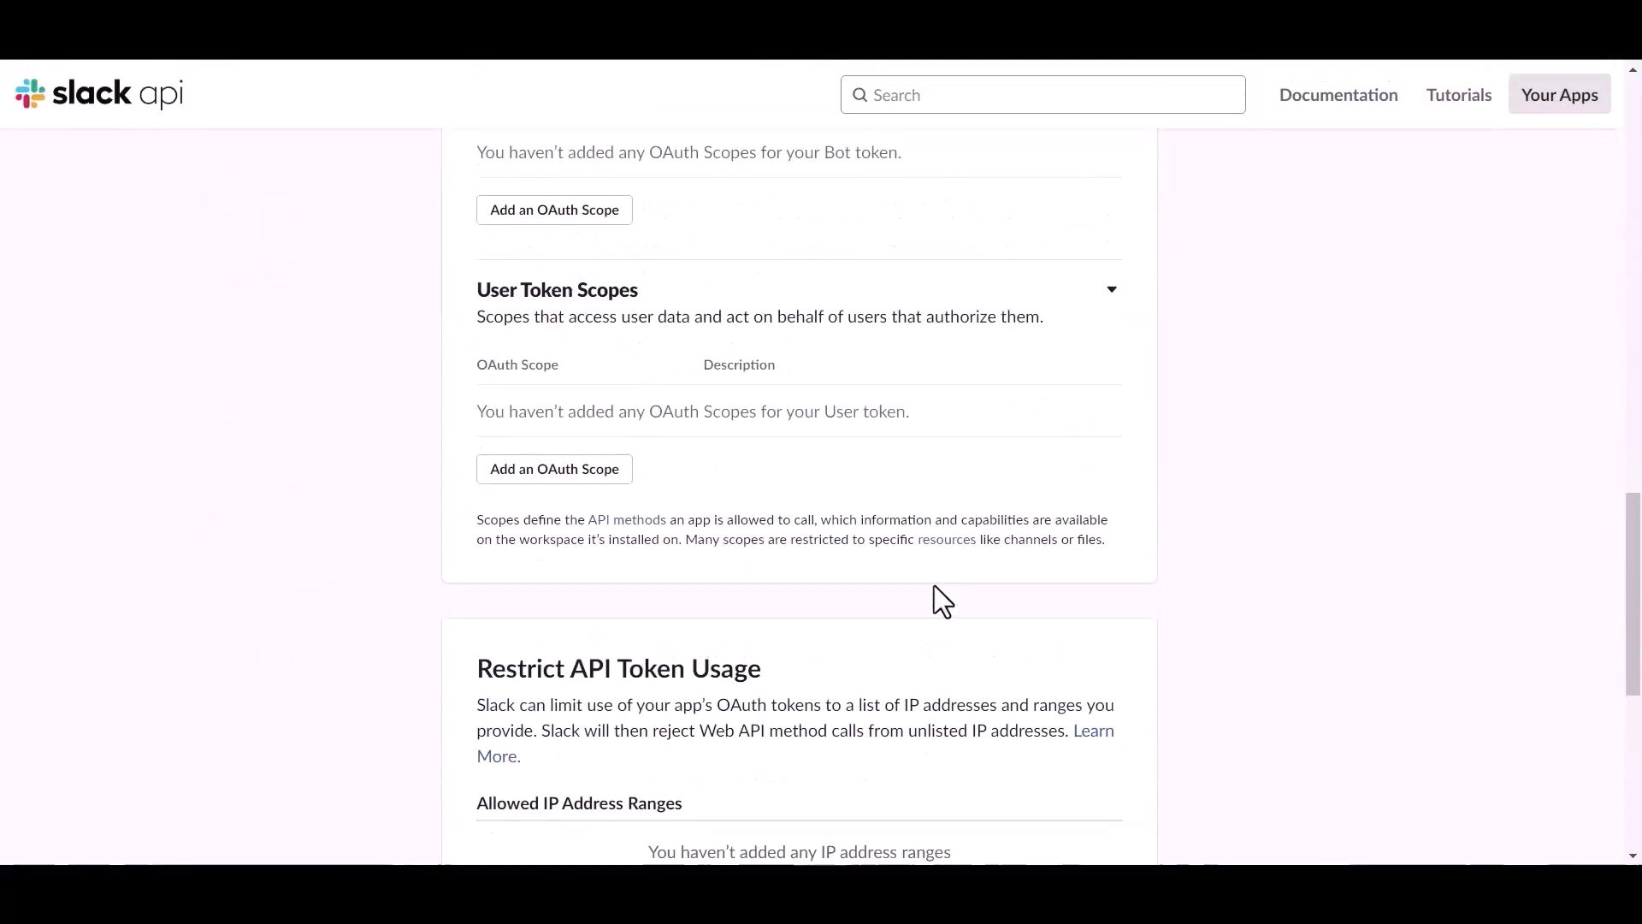
click(593, 470)
click(581, 461)
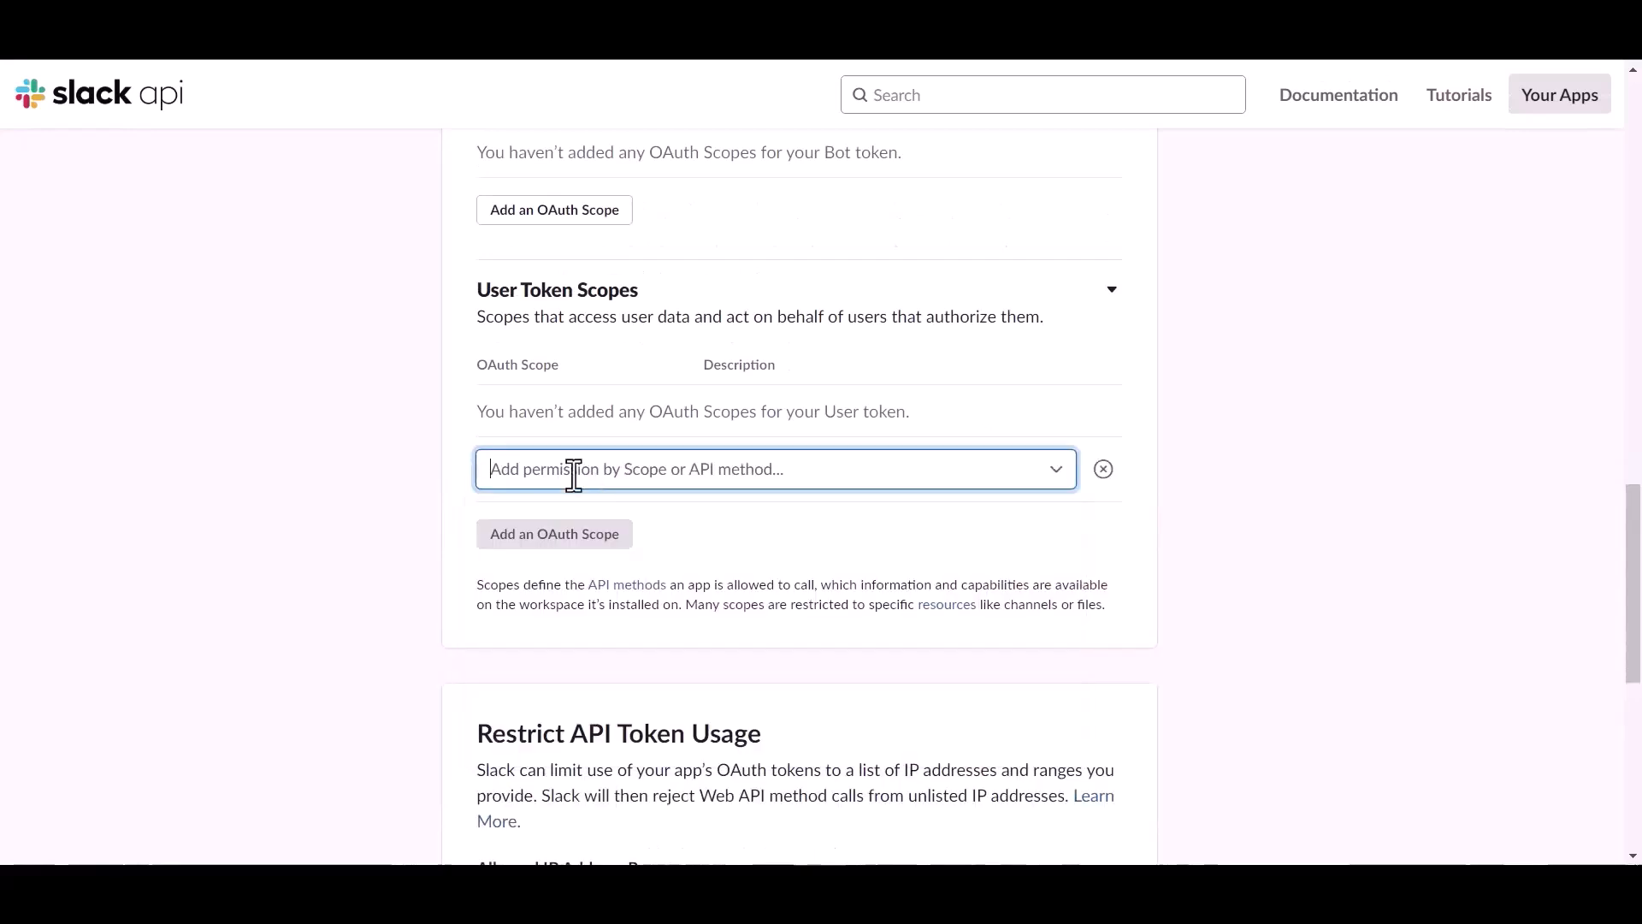
text(file)
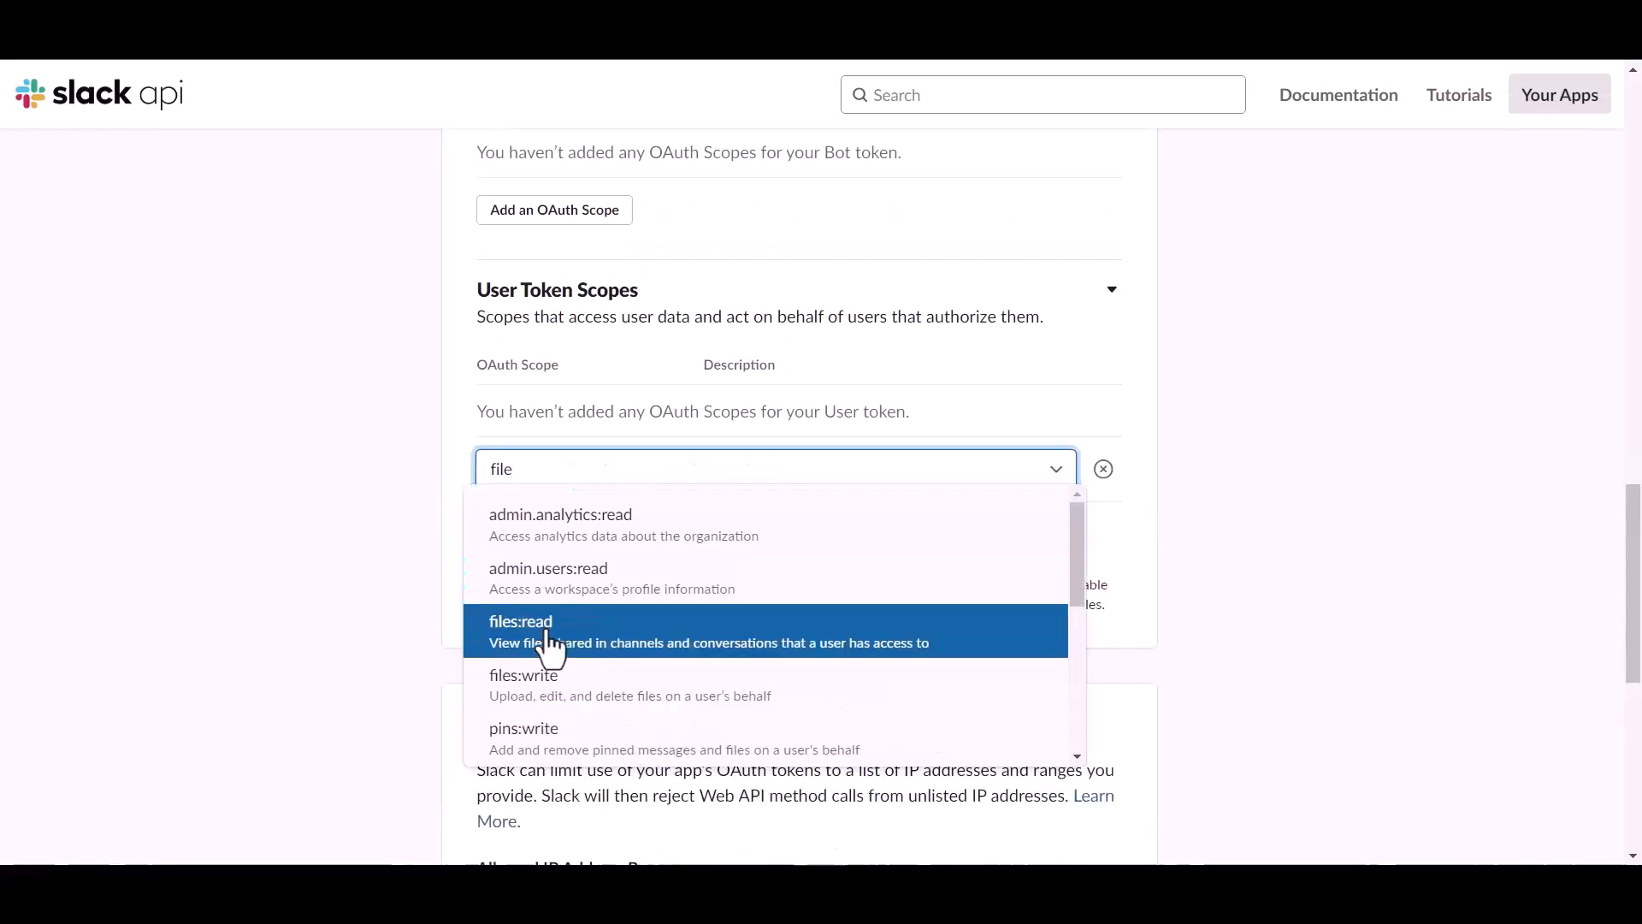
click(548, 637)
click(556, 508)
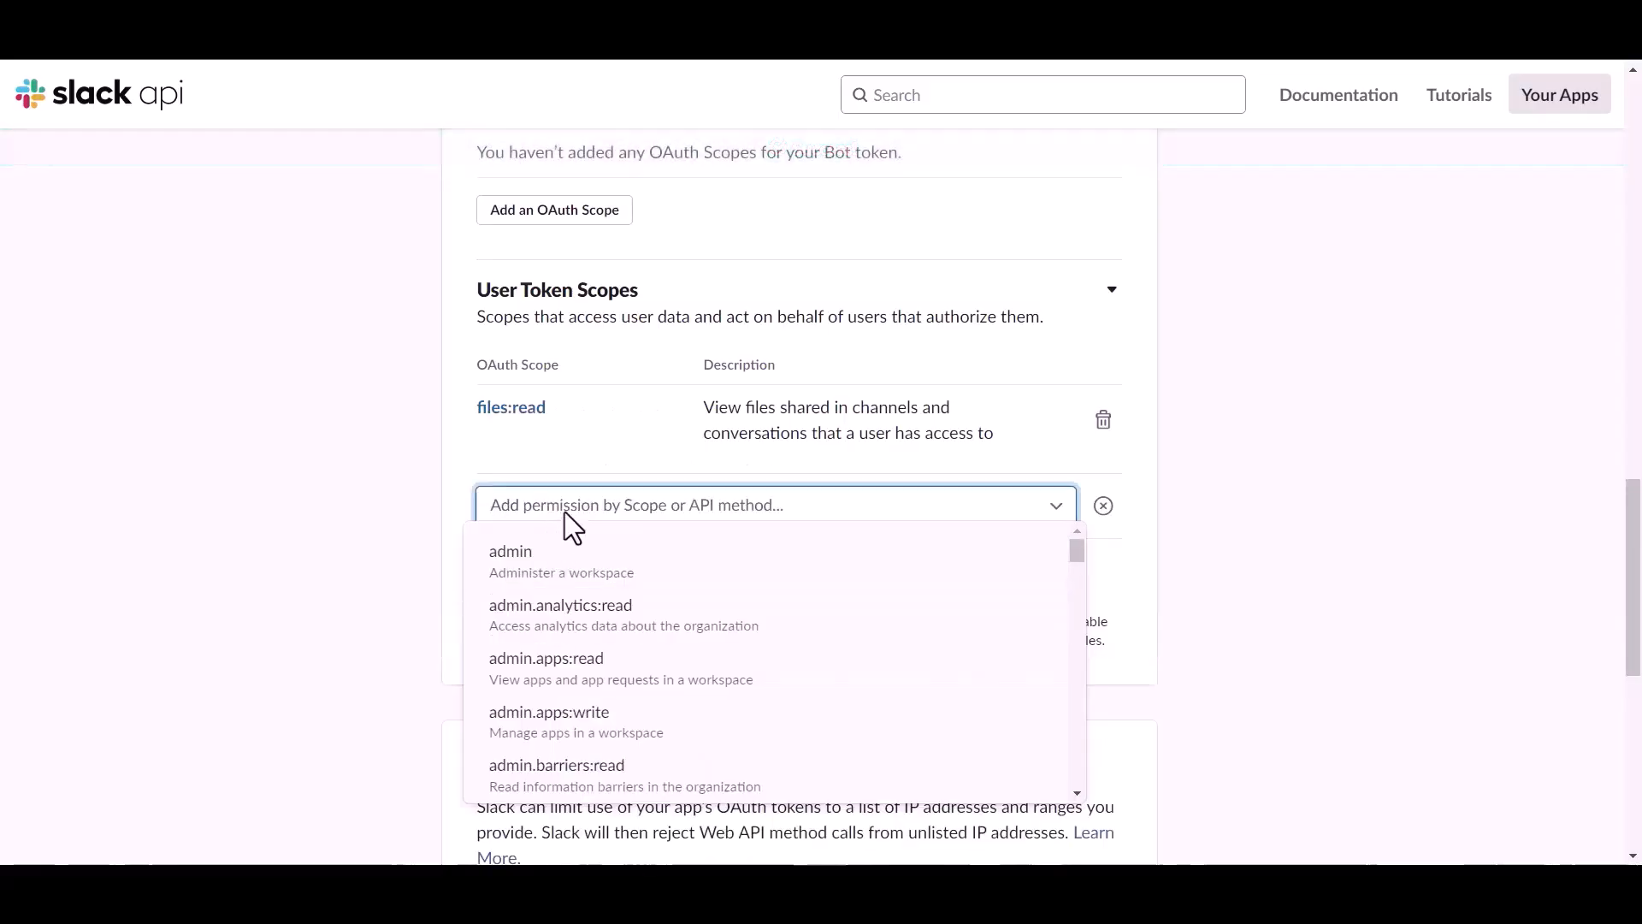
text(file)
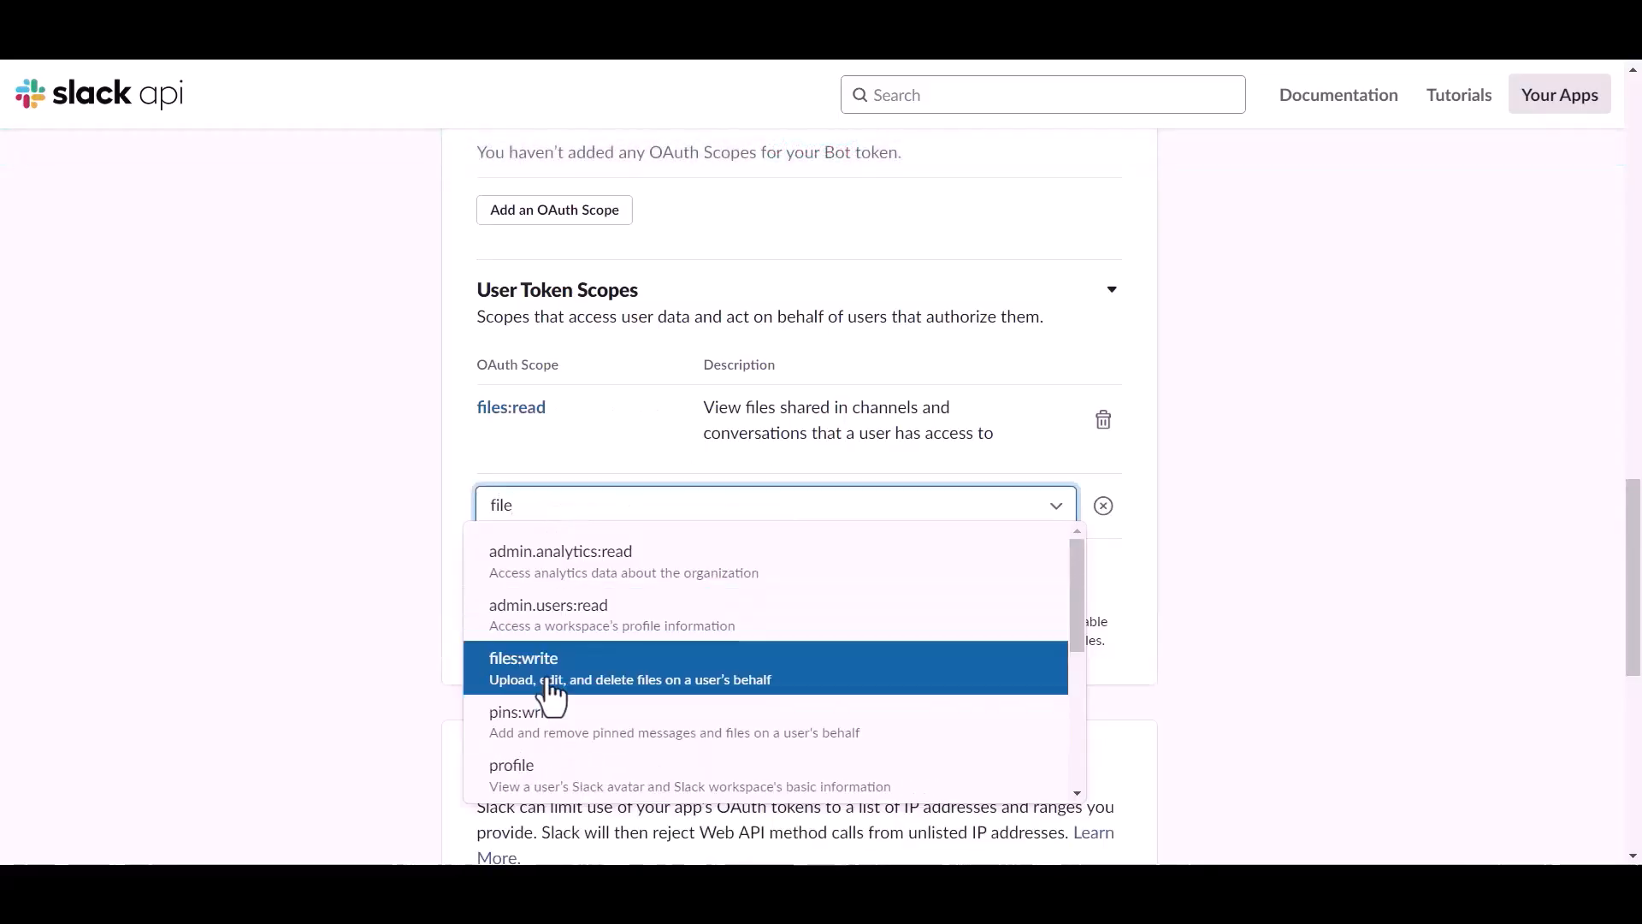
click(552, 684)
Add chat:write and channels:read as user token scopes.
click(551, 590)
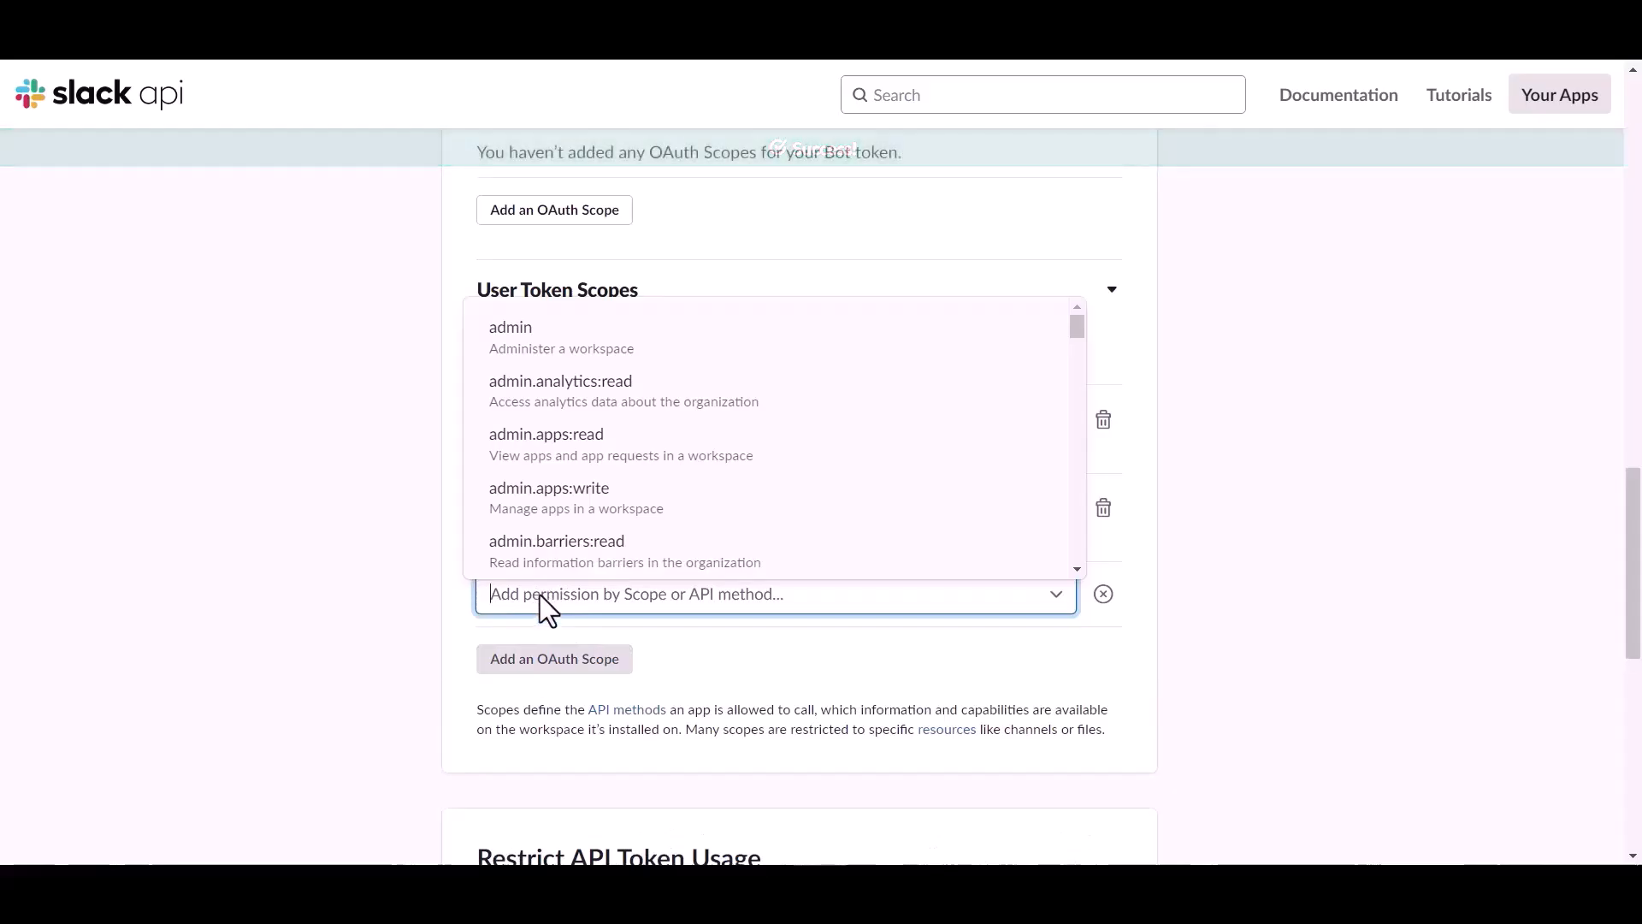
text(chat)
click(546, 662)
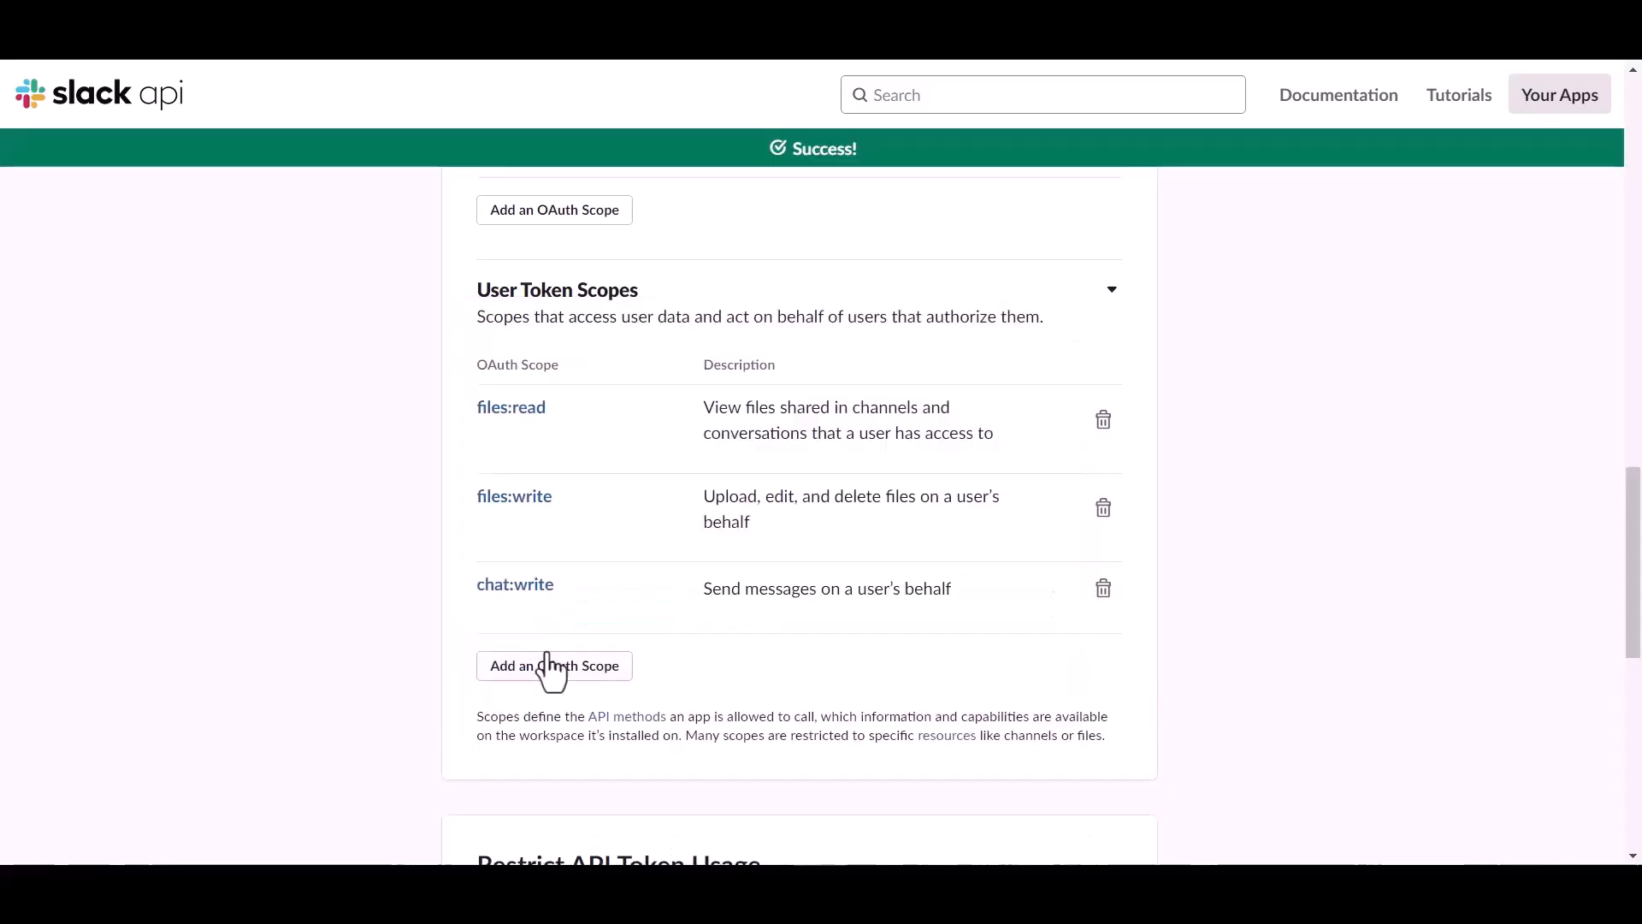
click(552, 666)
click(553, 669)
text(ch)
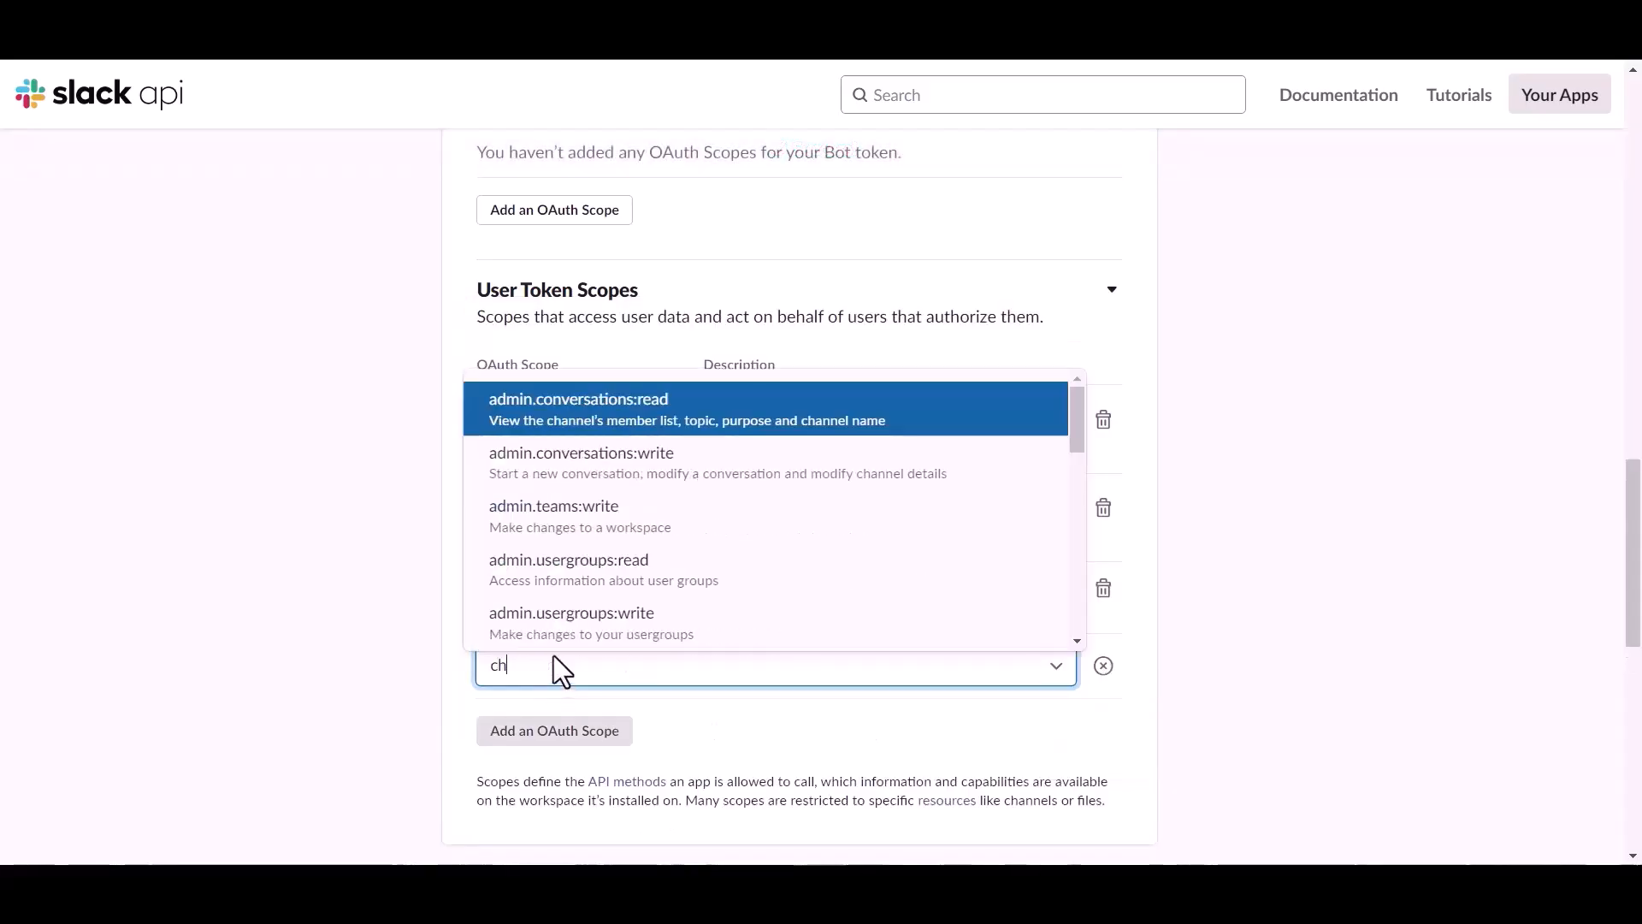
text(at)
key(BackSpace)
key(BackSpace)
key(BackSpace)
scroll(532, 565, down, 5)
scroll(532, 496, up, 1)
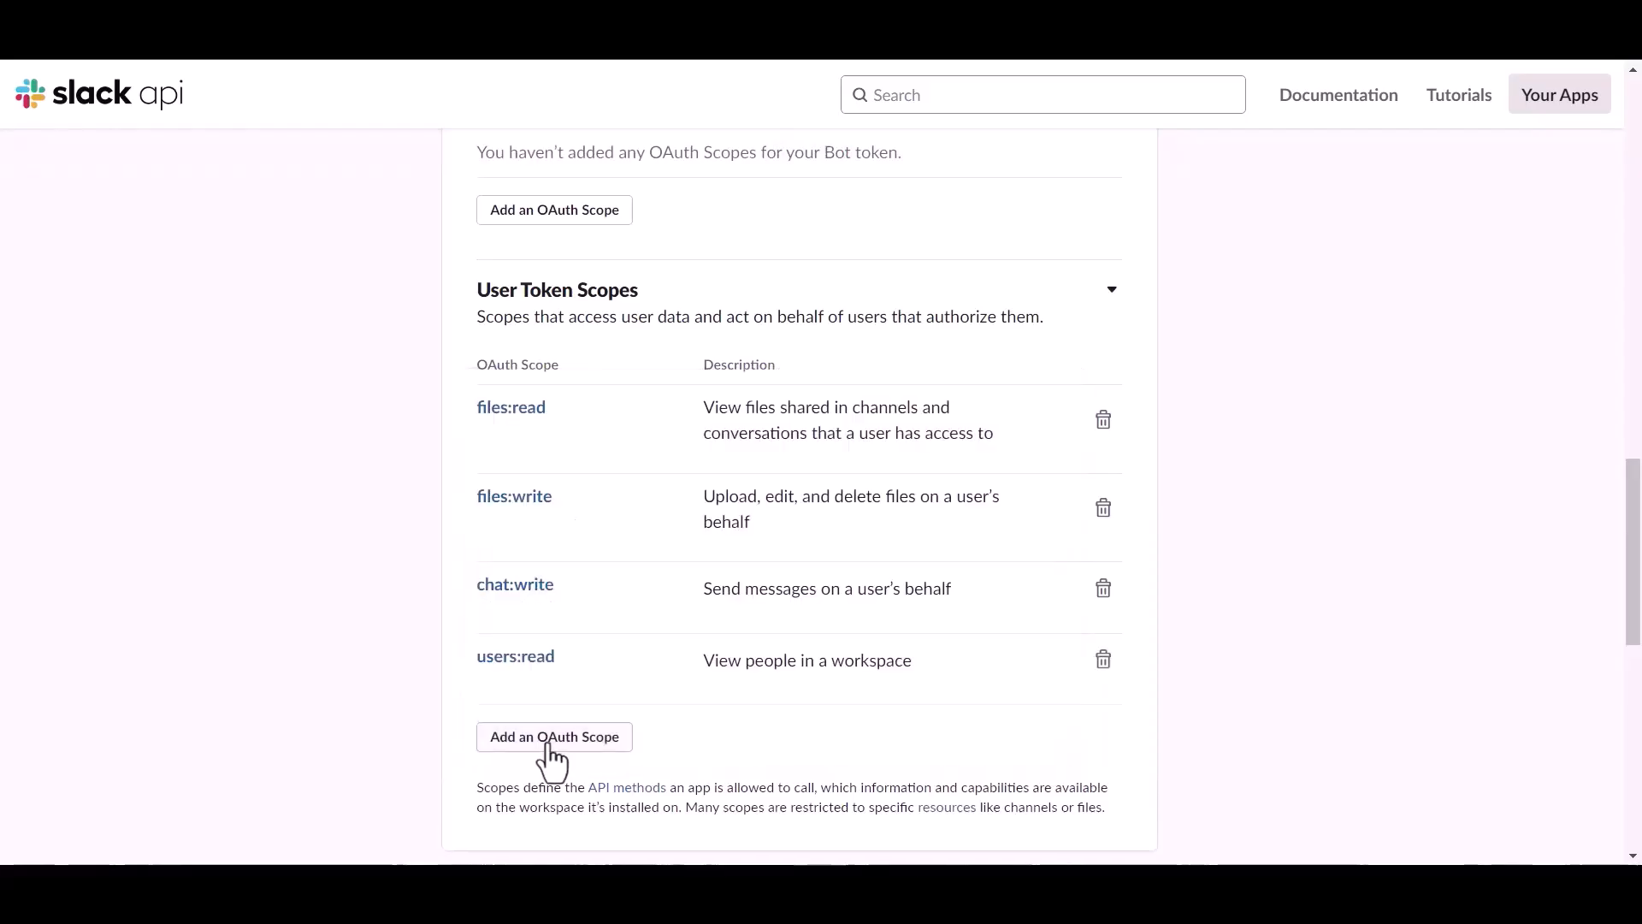
click(549, 744)
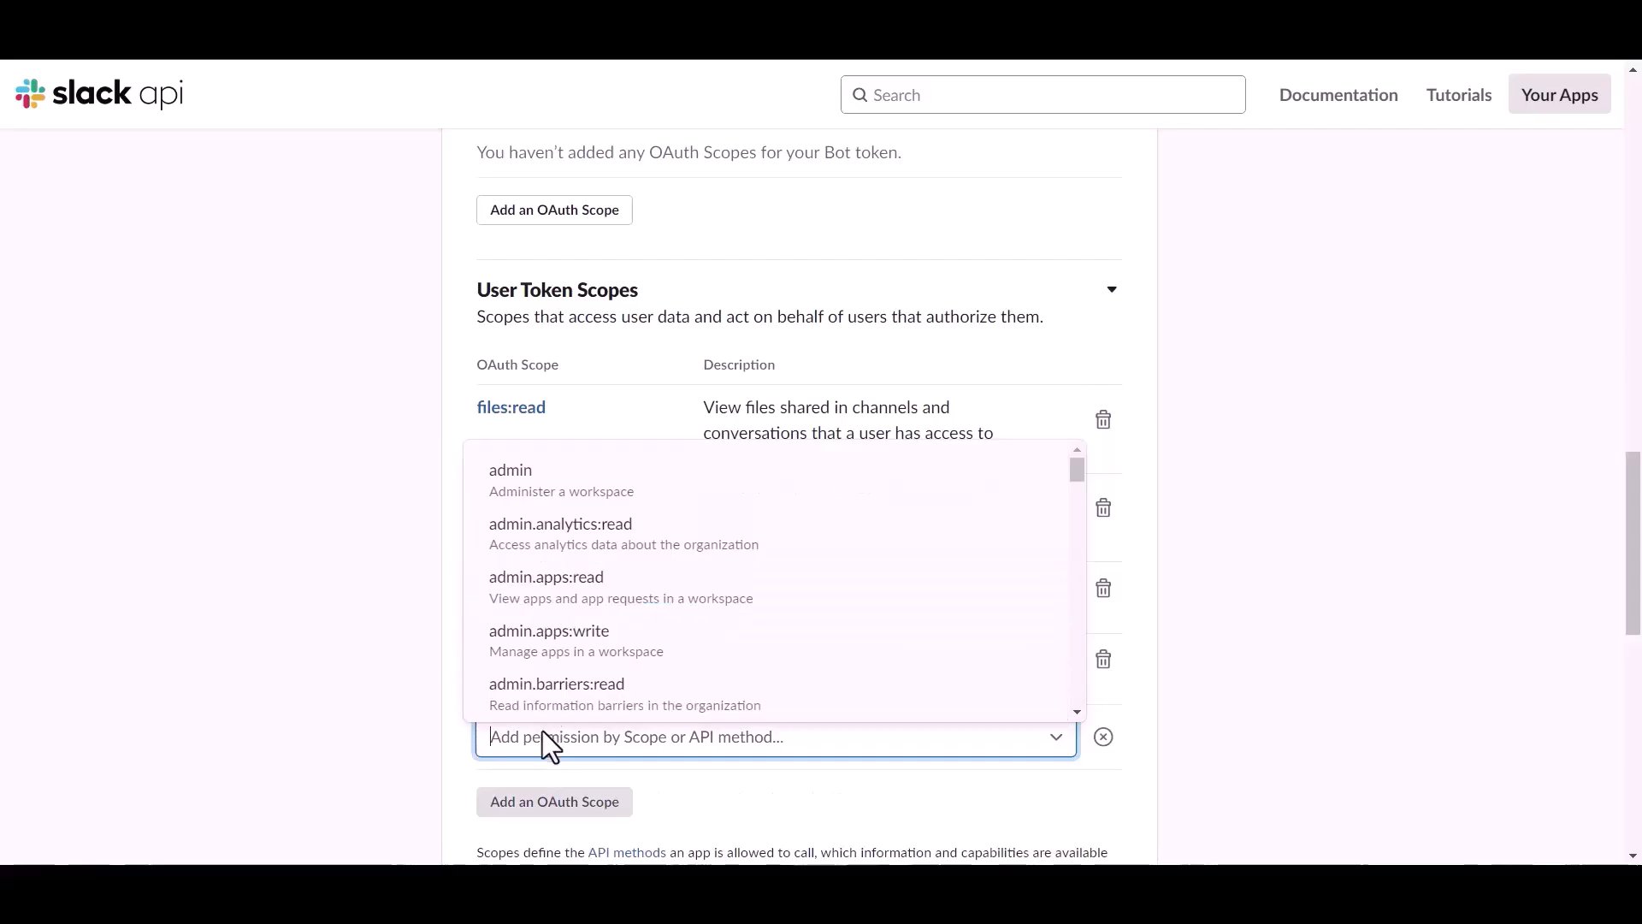
text(chat)
scroll(556, 770, down, 3)
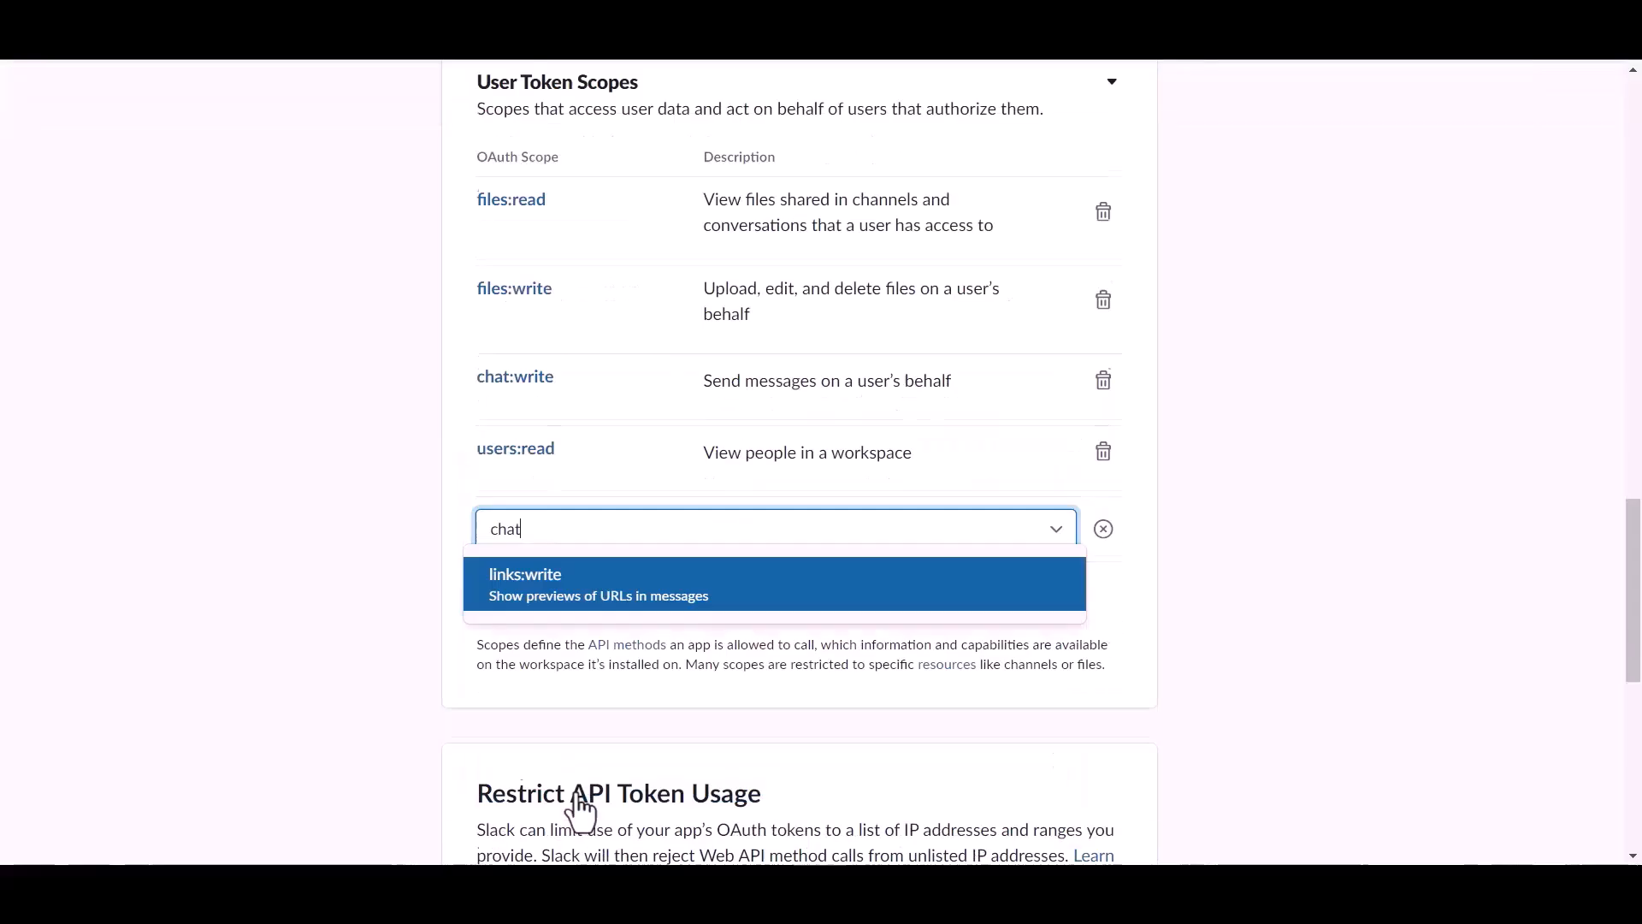
key(BackSpace)
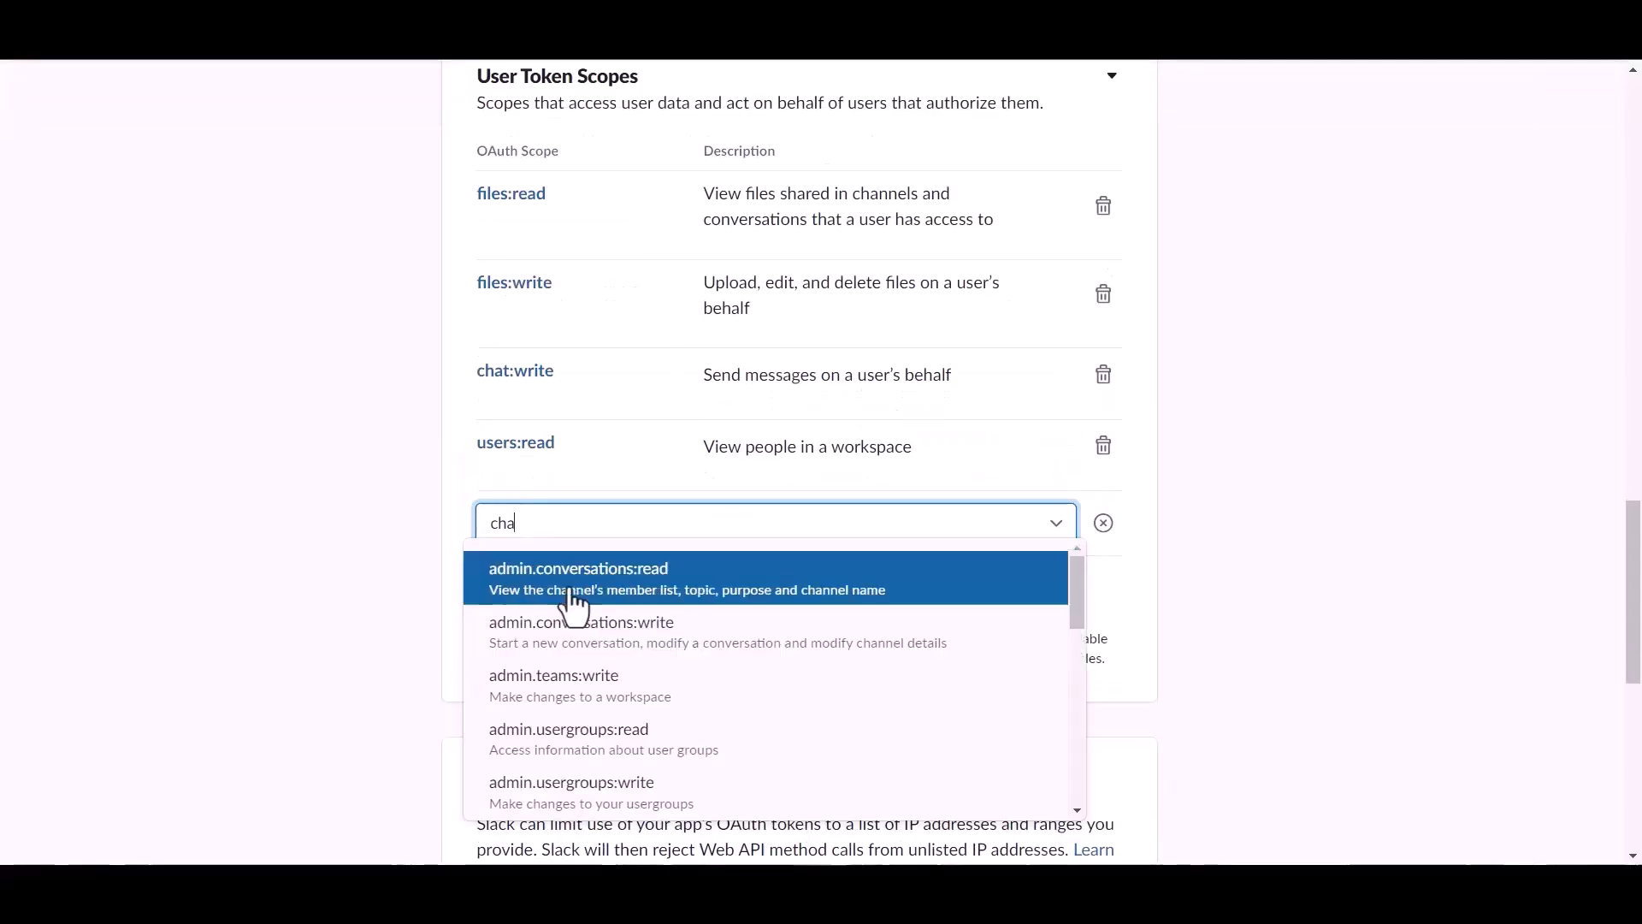
scroll(568, 678, down, 5)
scroll(564, 682, up, 2)
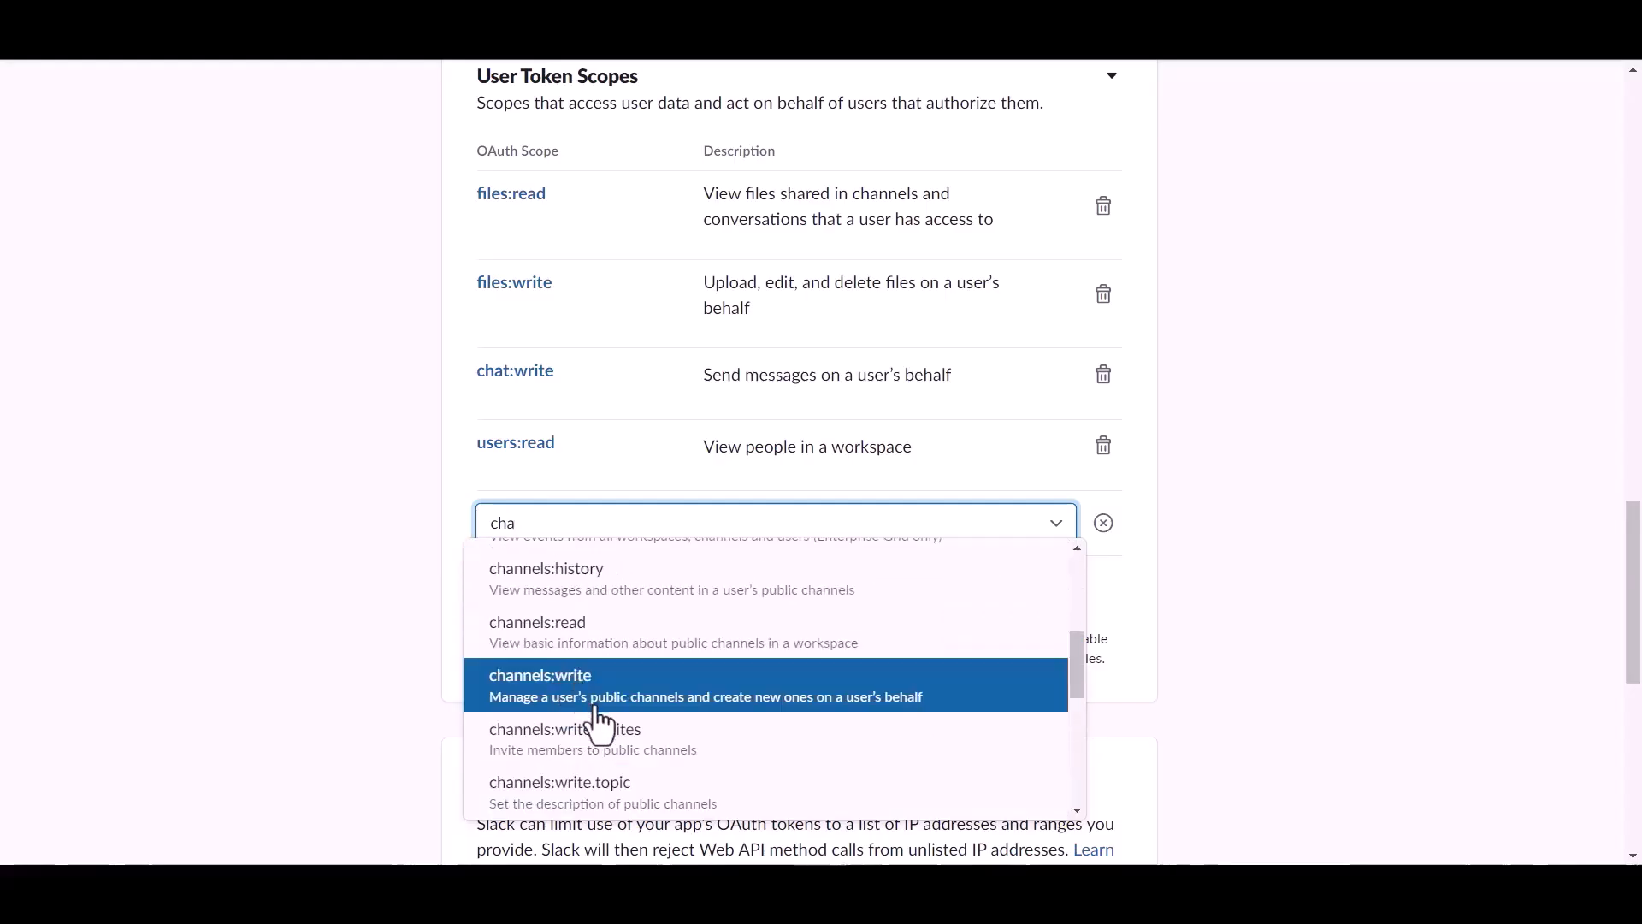
click(579, 651)
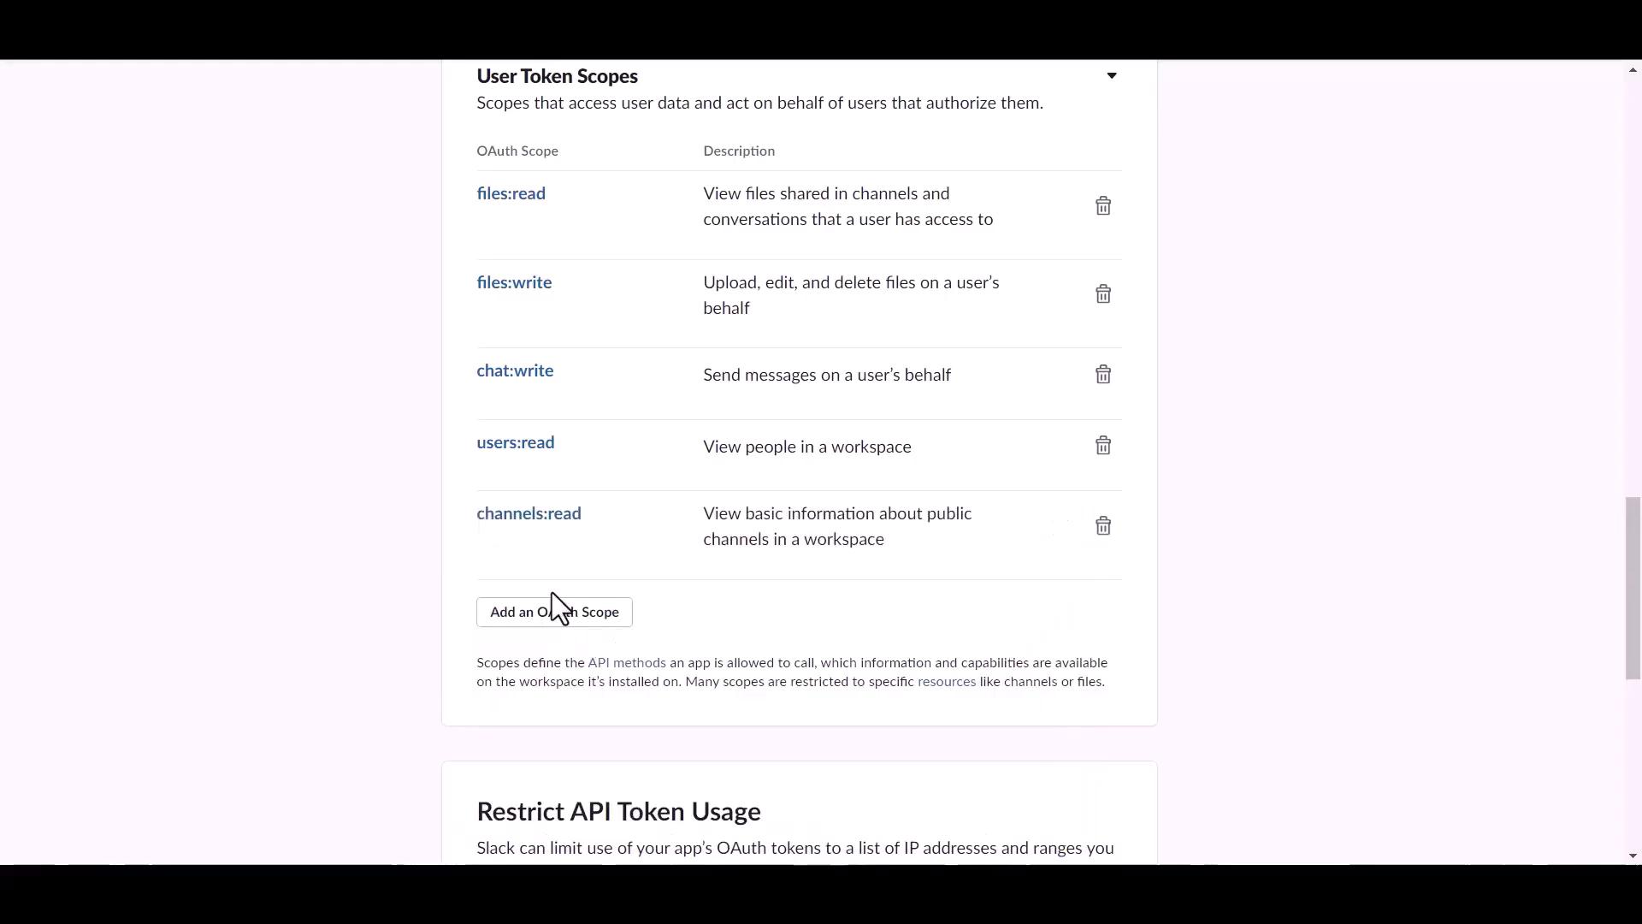
Add the channels:write scope and remove the users:read scope.
click(537, 610)
text(cha)
scroll(571, 530, down, 3)
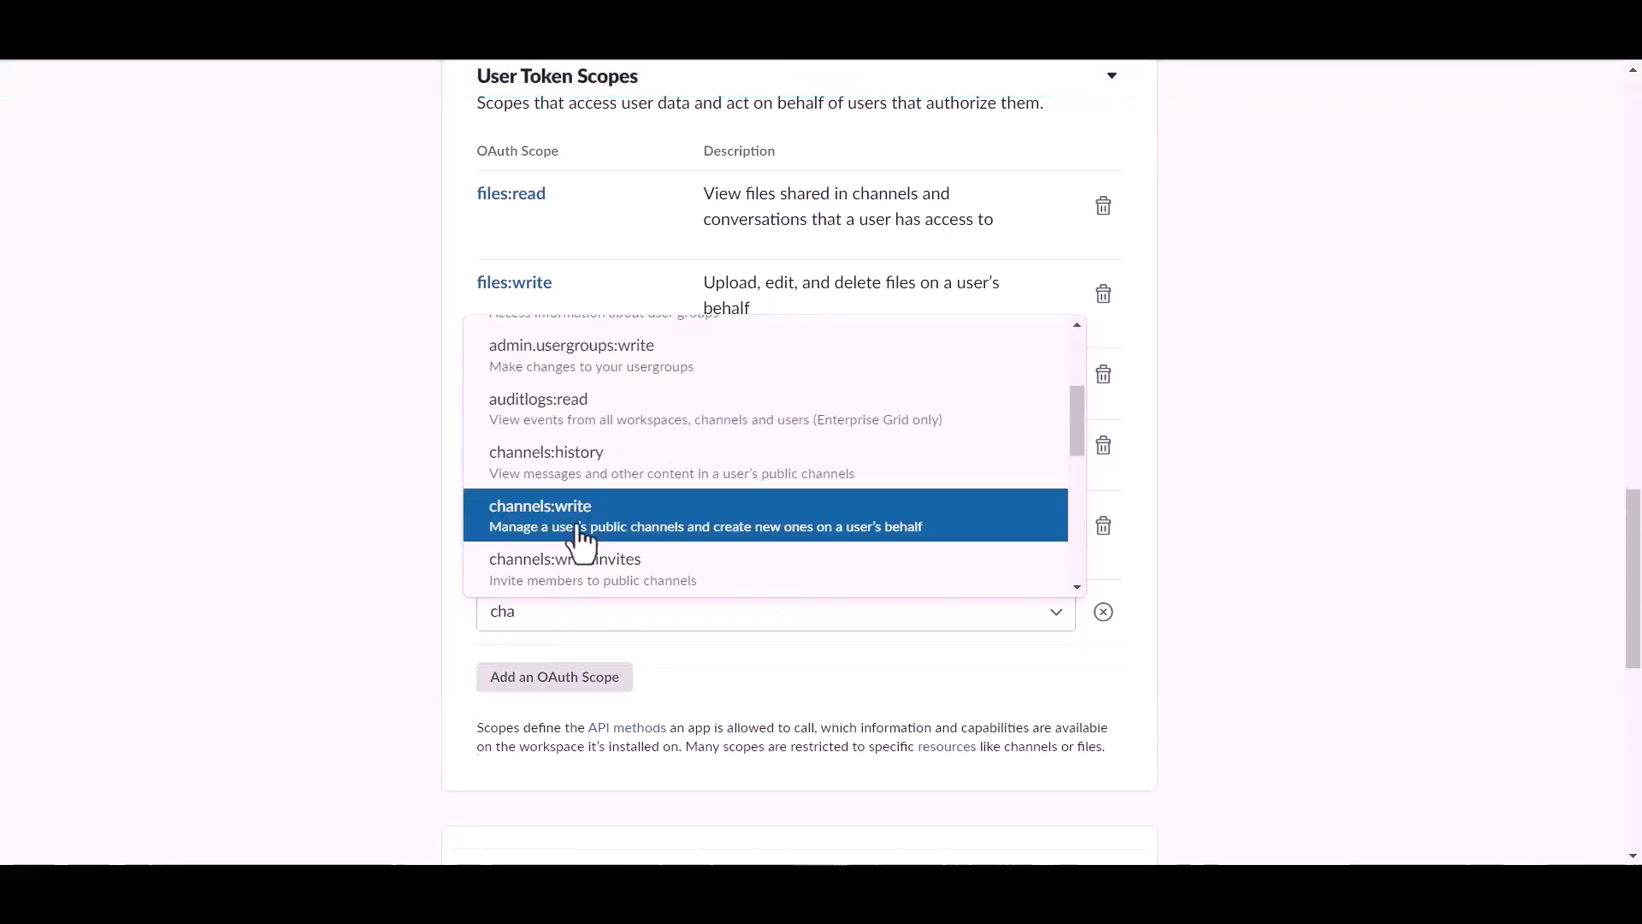
click(578, 530)
click(1103, 446)
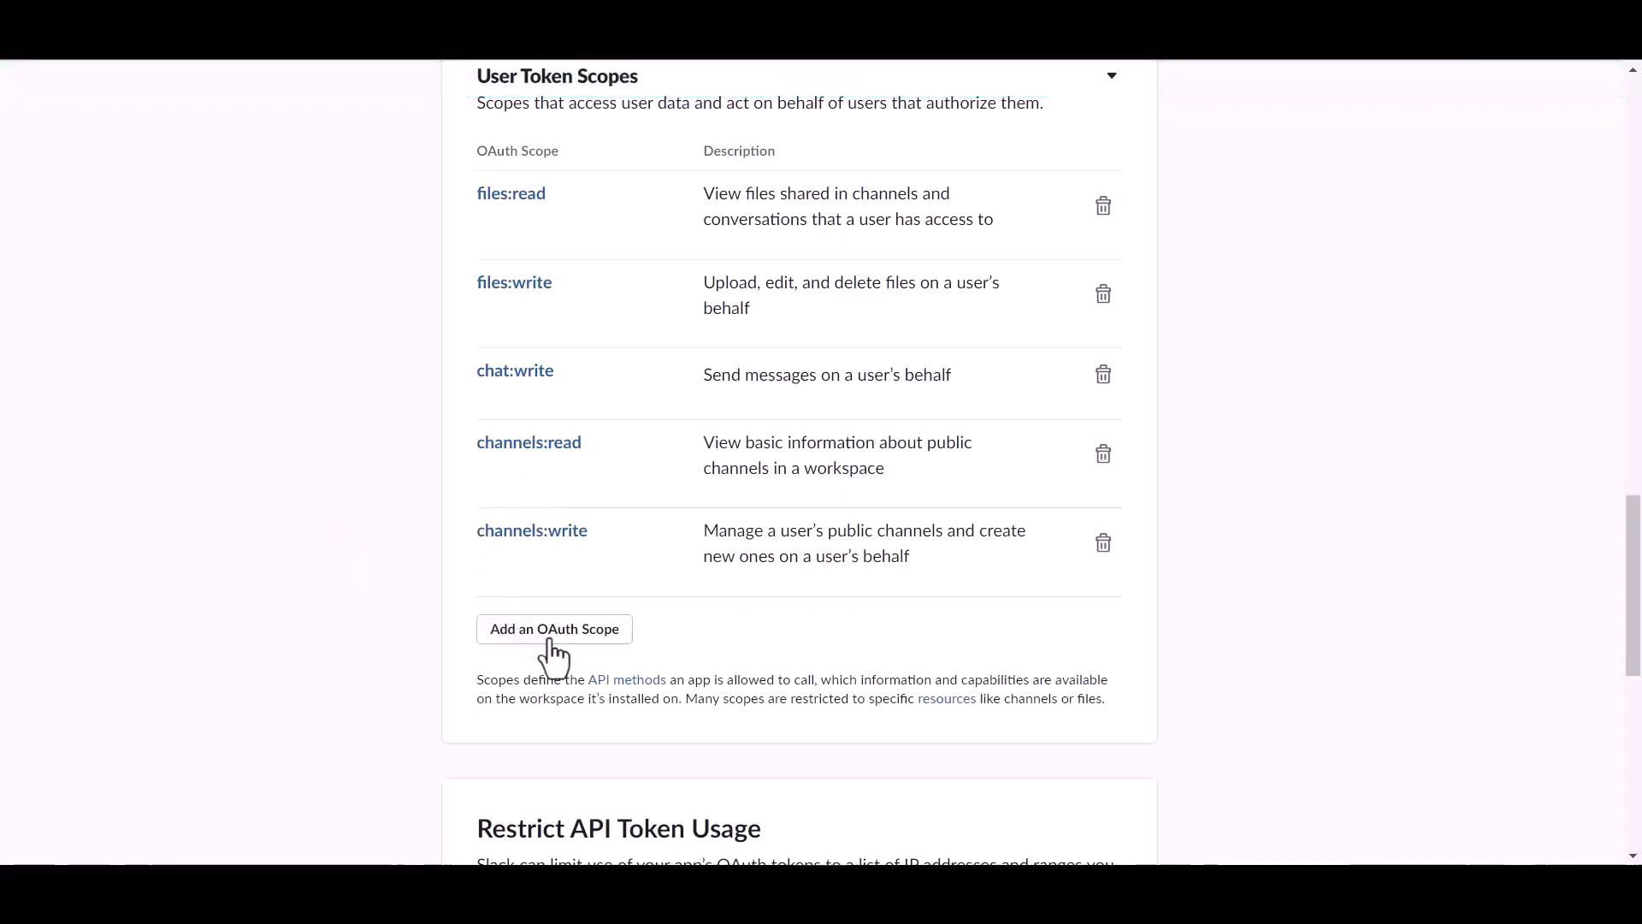
scroll(646, 528, up, 5)
scroll(645, 528, up, 10)
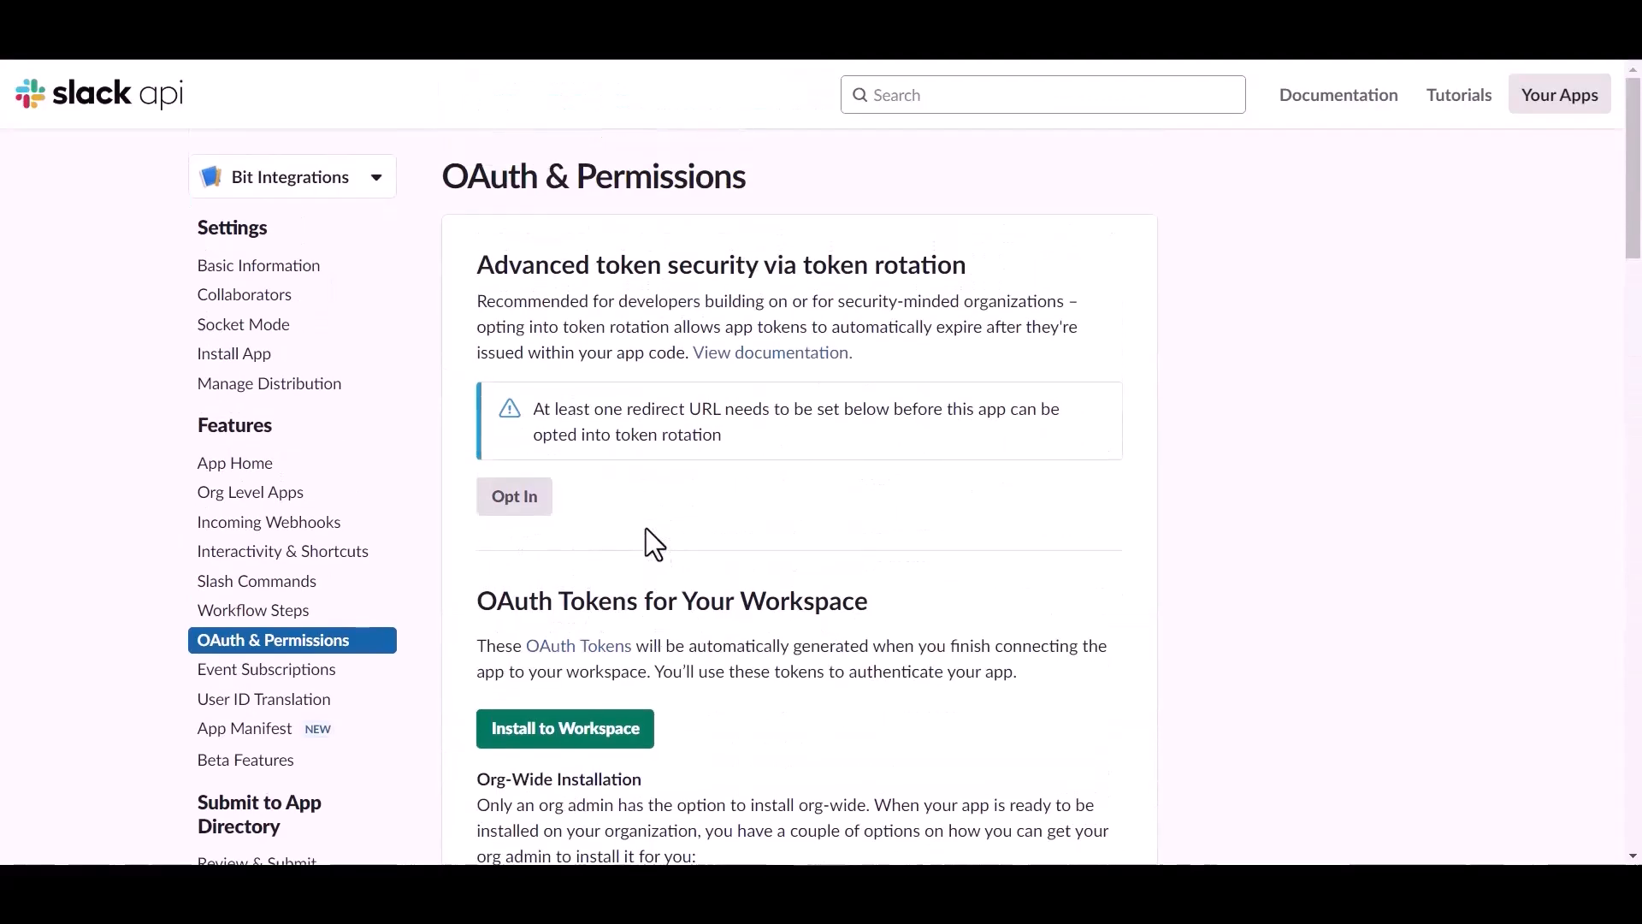
Install the Slack app to the workspace, copy its User OAuth Token, and return to Bit Integrations.
click(628, 727)
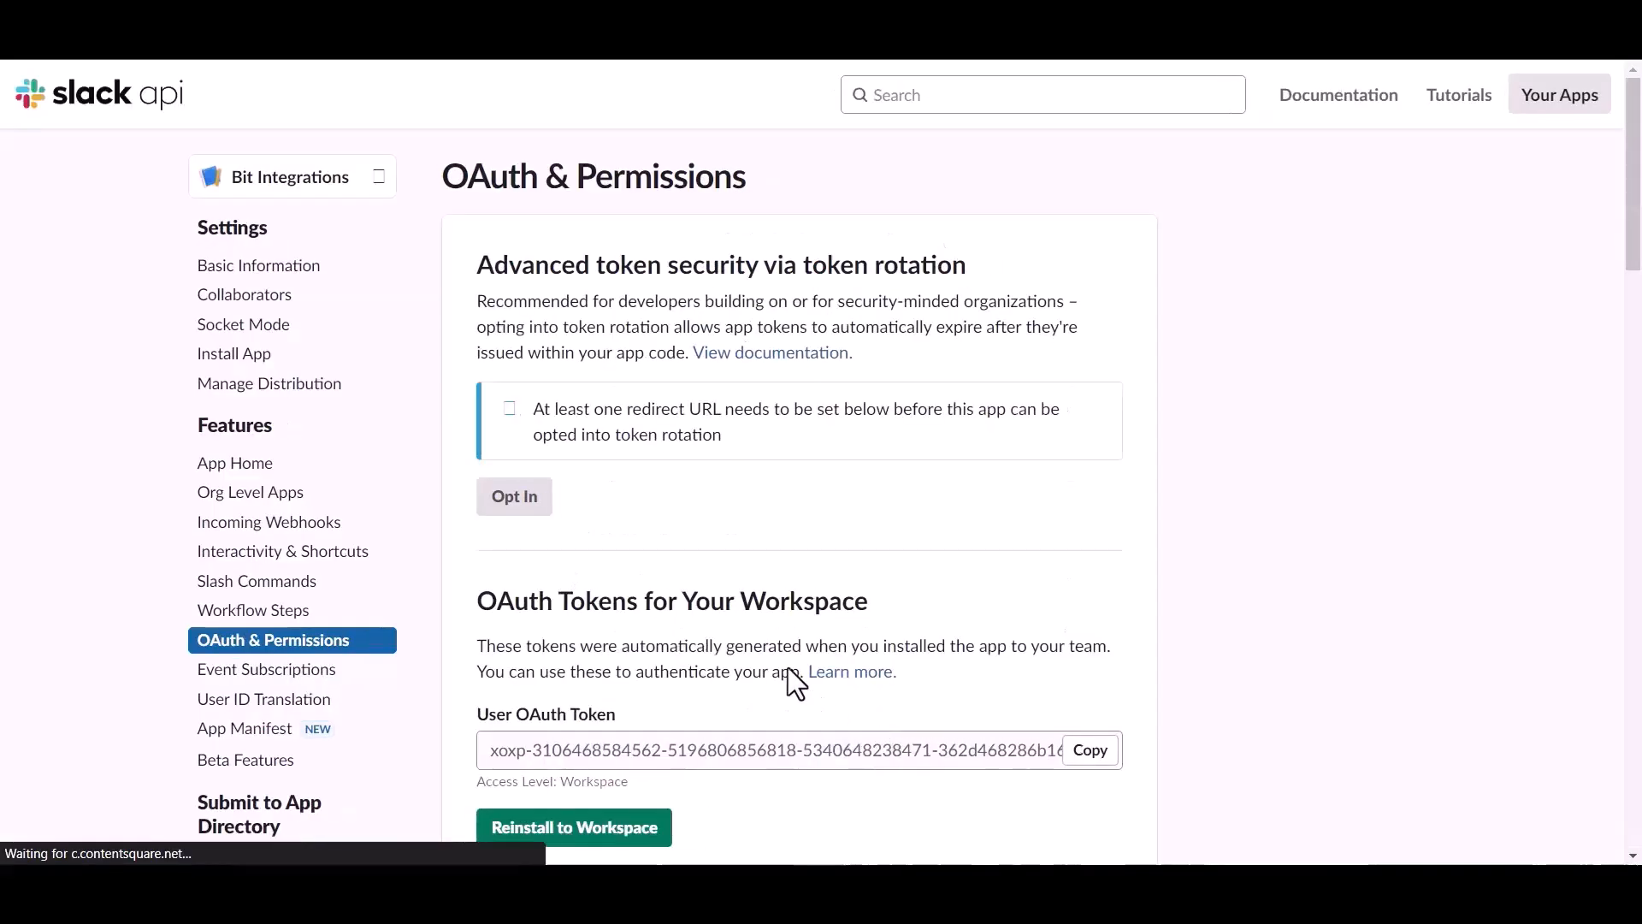
scroll(663, 663, down, 1)
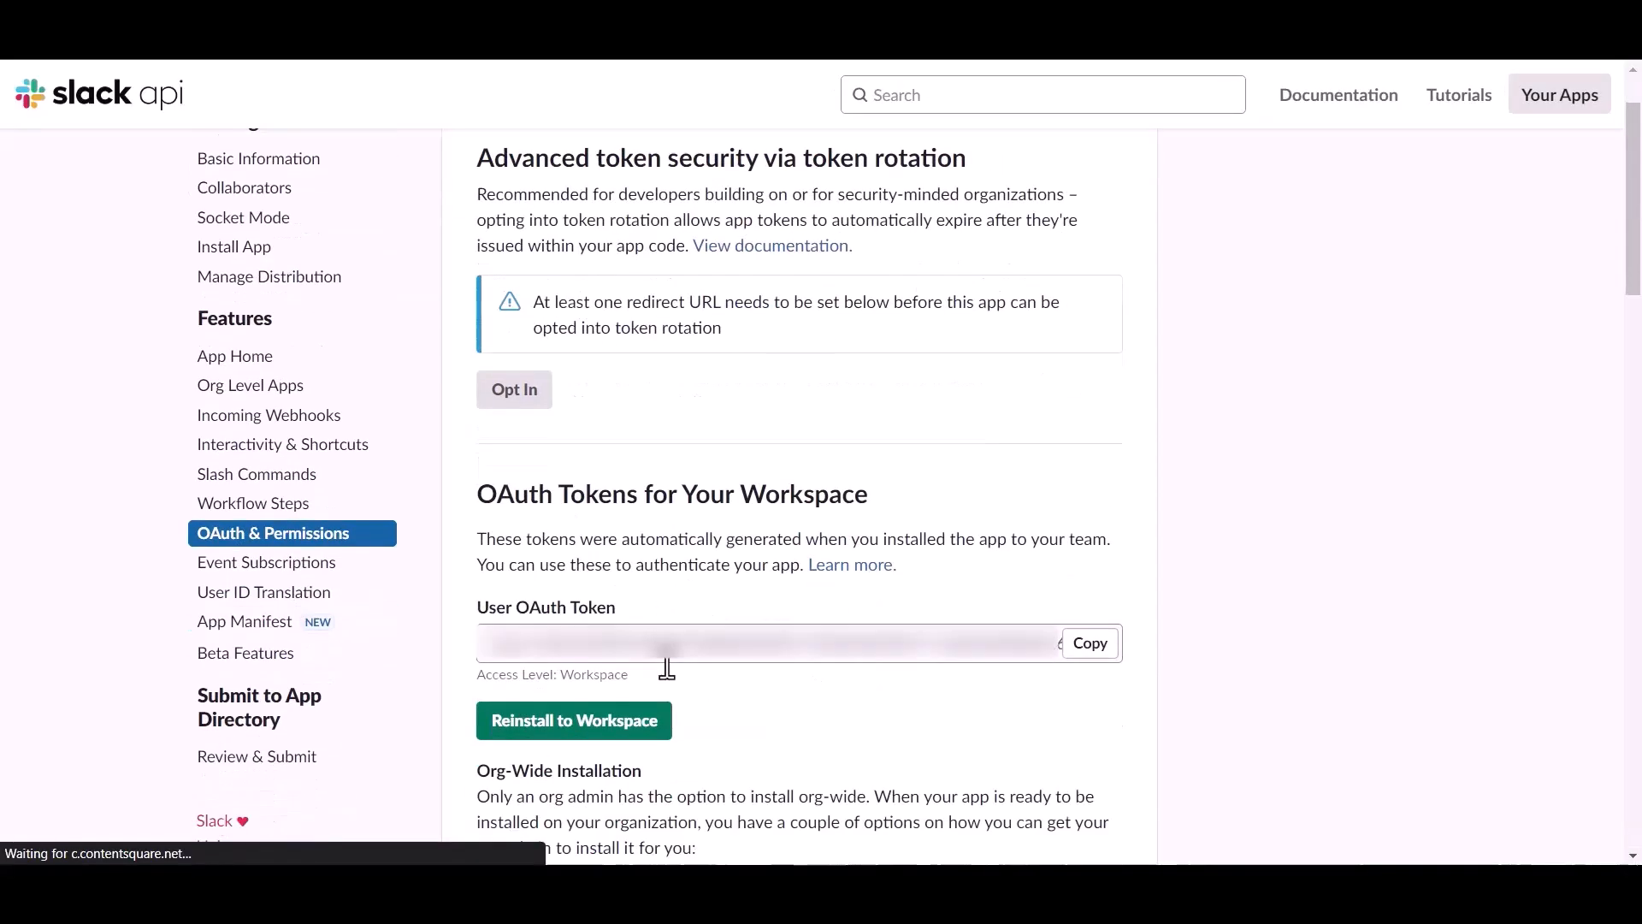
click(1088, 648)
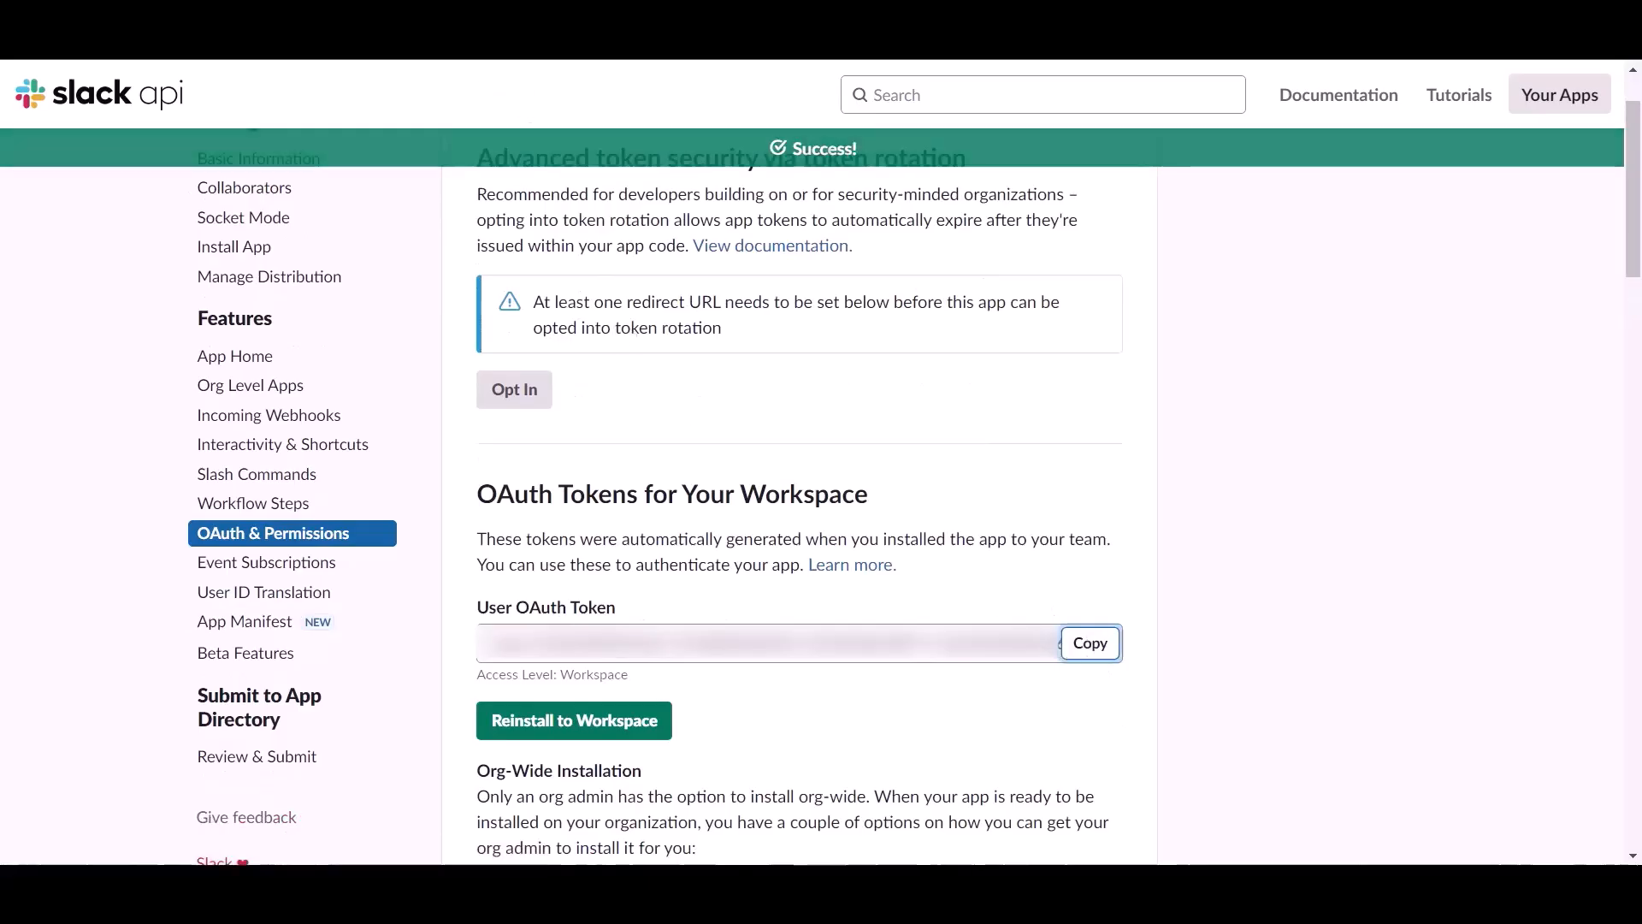
click(404, 17)
click(453, 483)
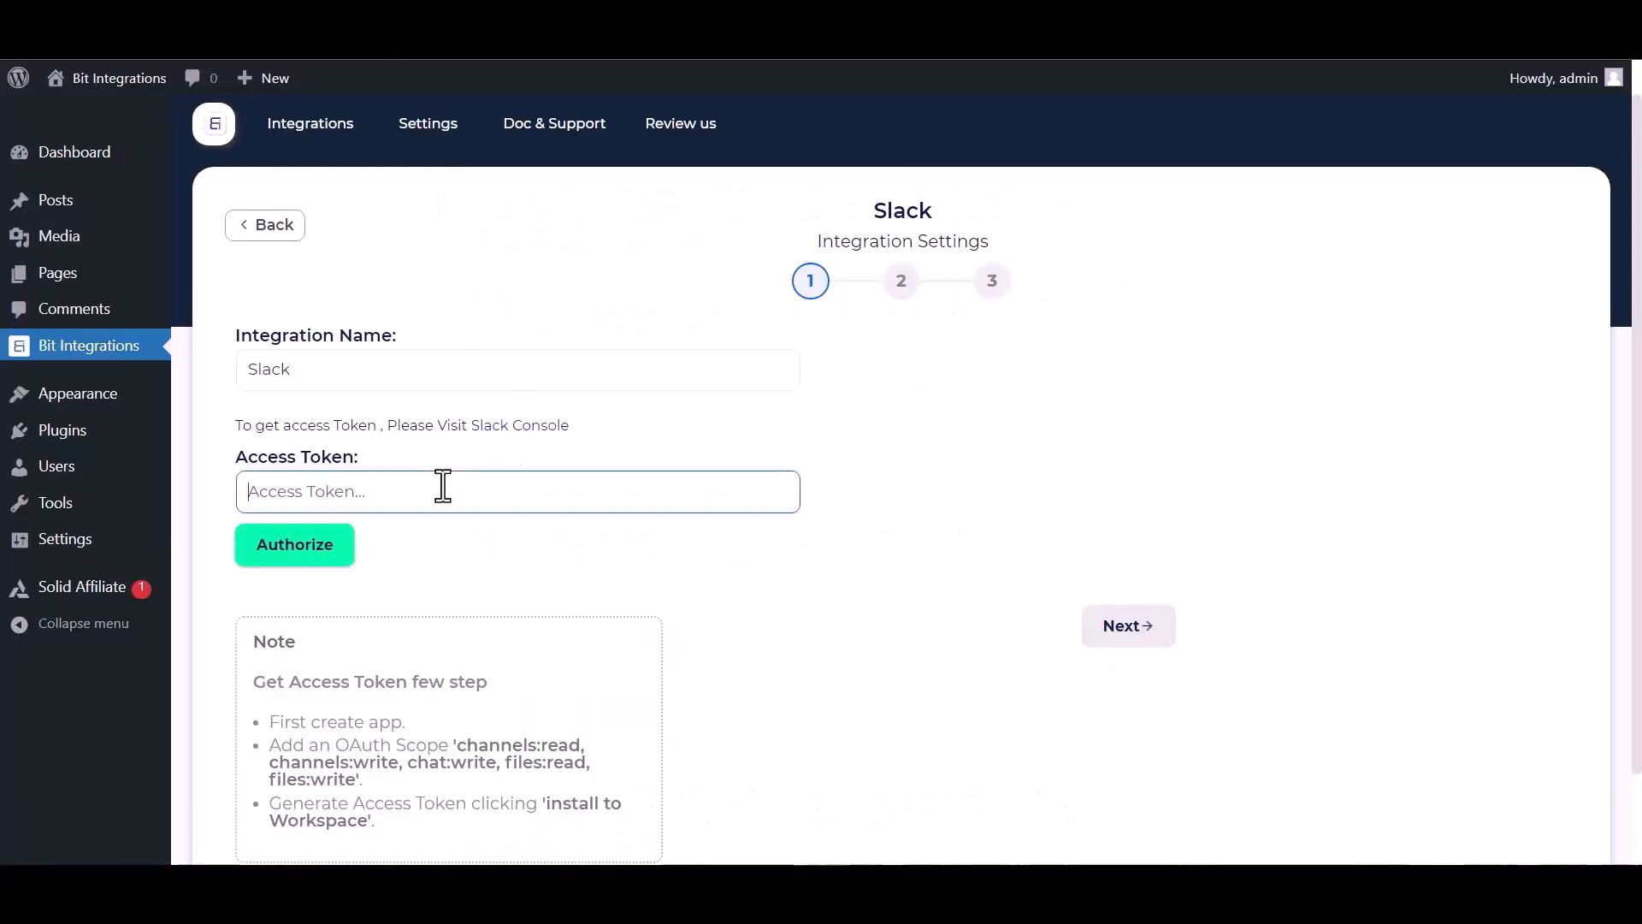
Paste the Slack User OAuth Token, authorize the connection, and continue to channel settings.
key(ctrl+v)
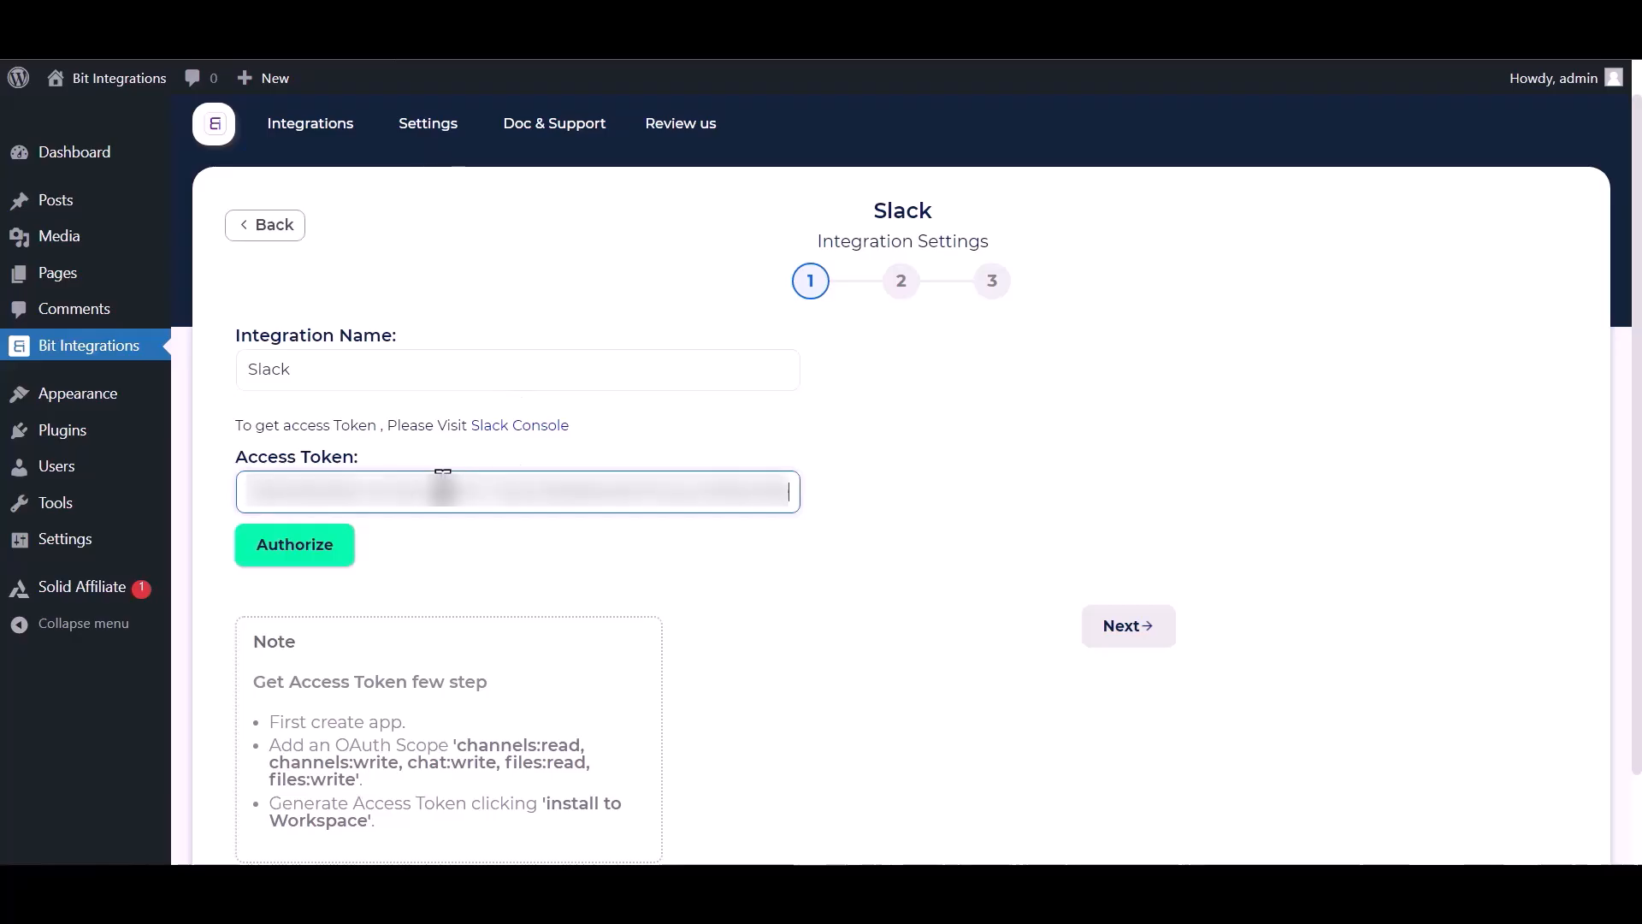
click(287, 552)
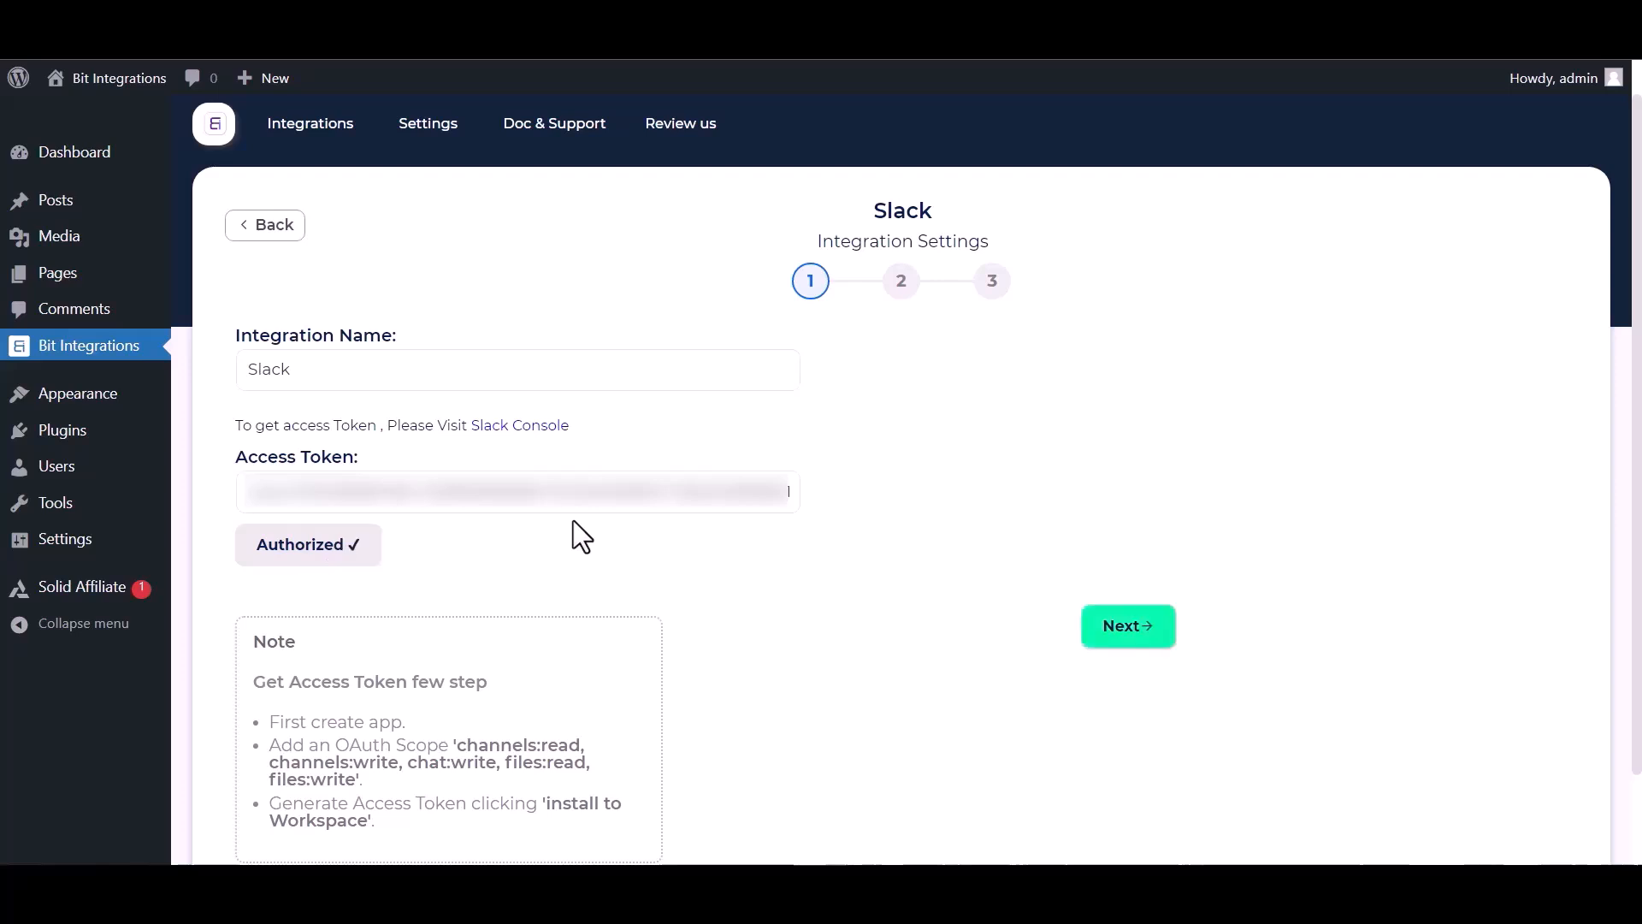
click(1127, 626)
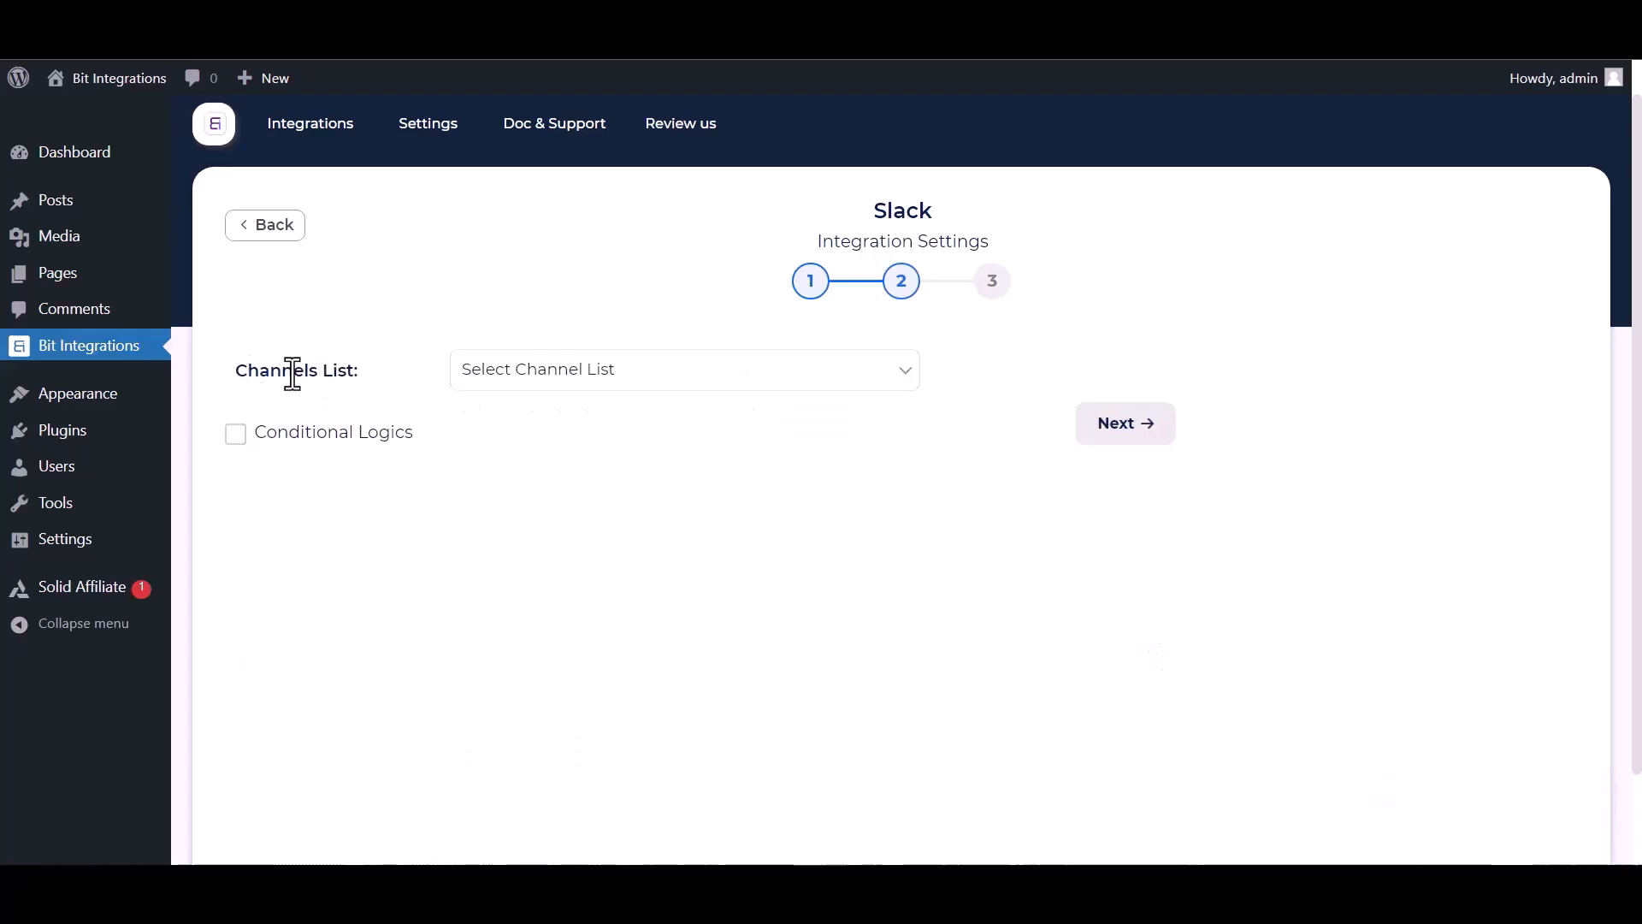
Post First Name and Payment Email to the bit-integrations channel, leaving conditional logic off.
click(583, 383)
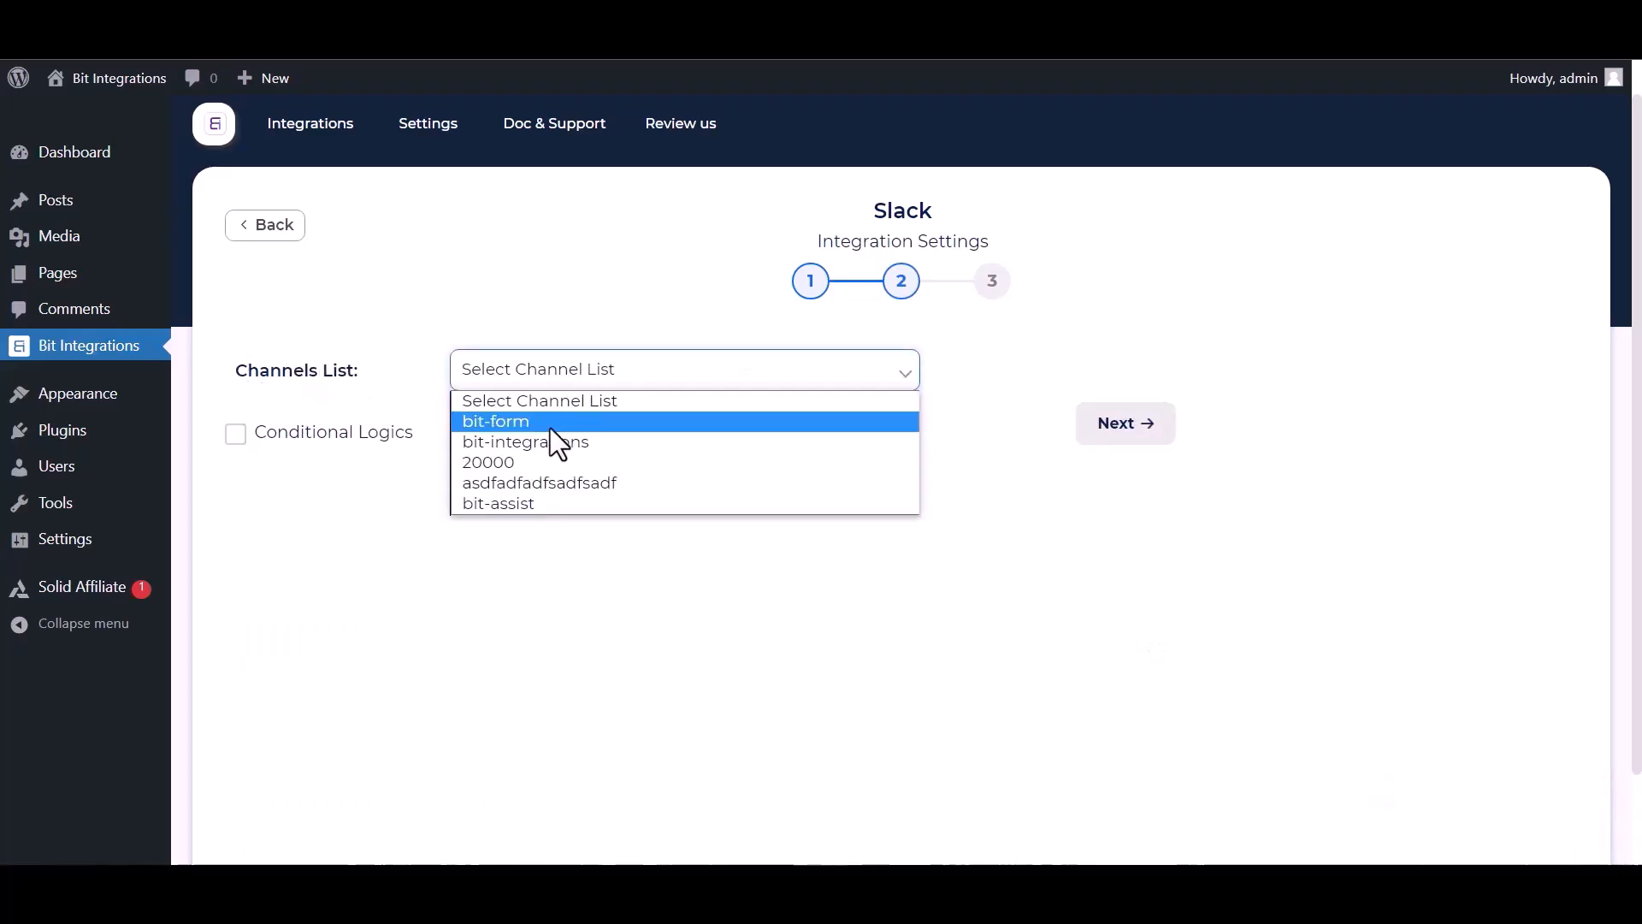
click(526, 439)
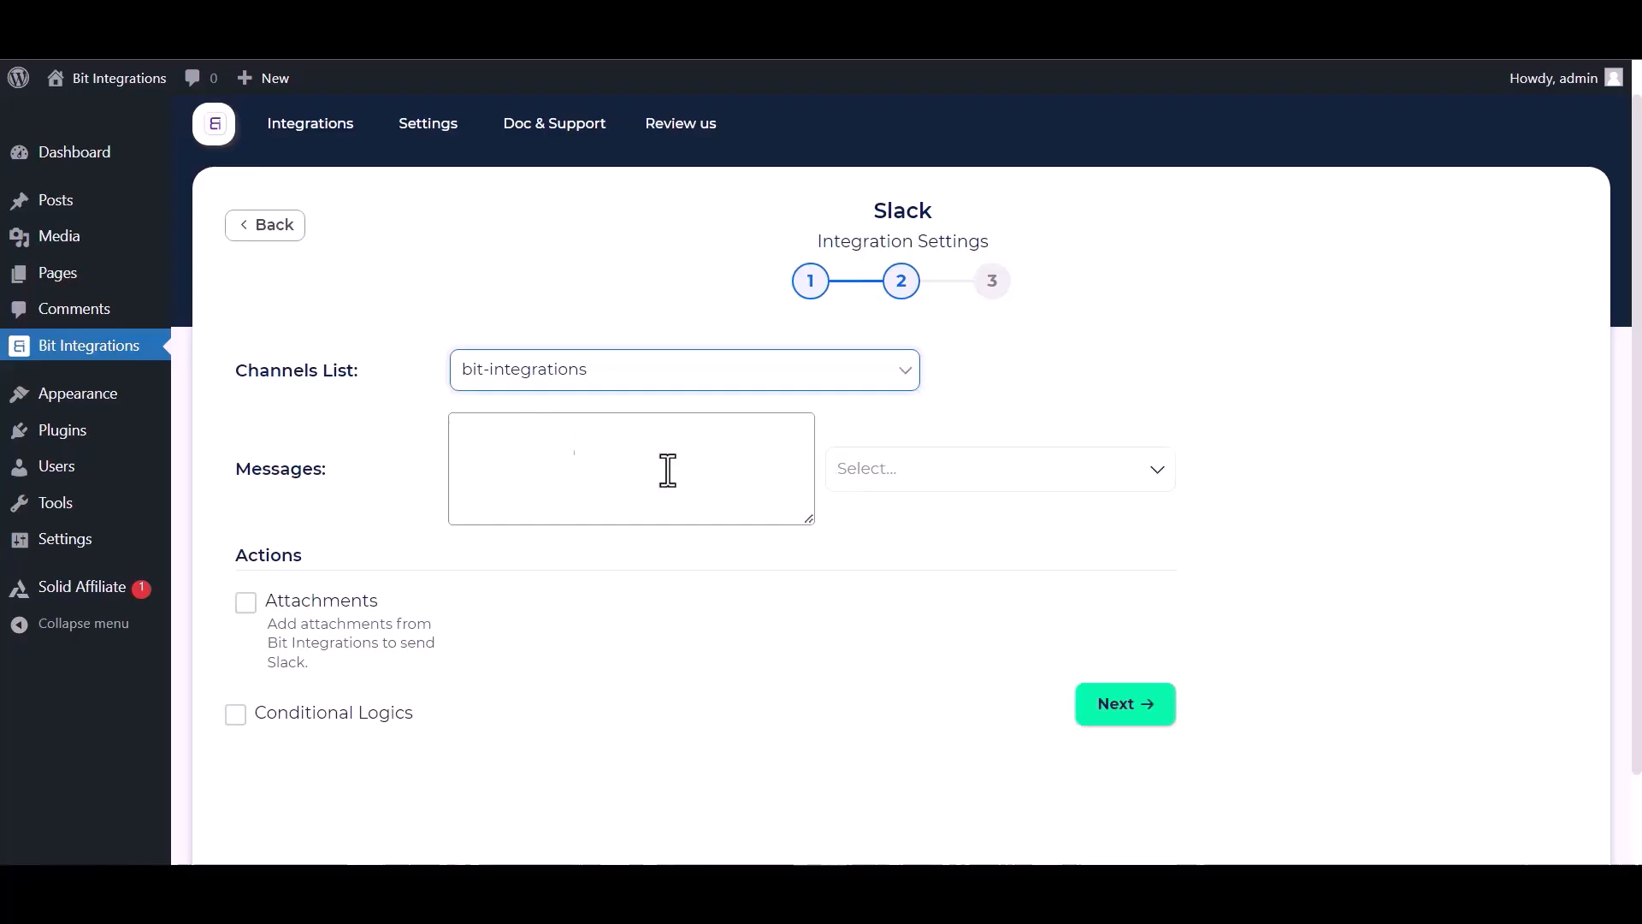
click(981, 484)
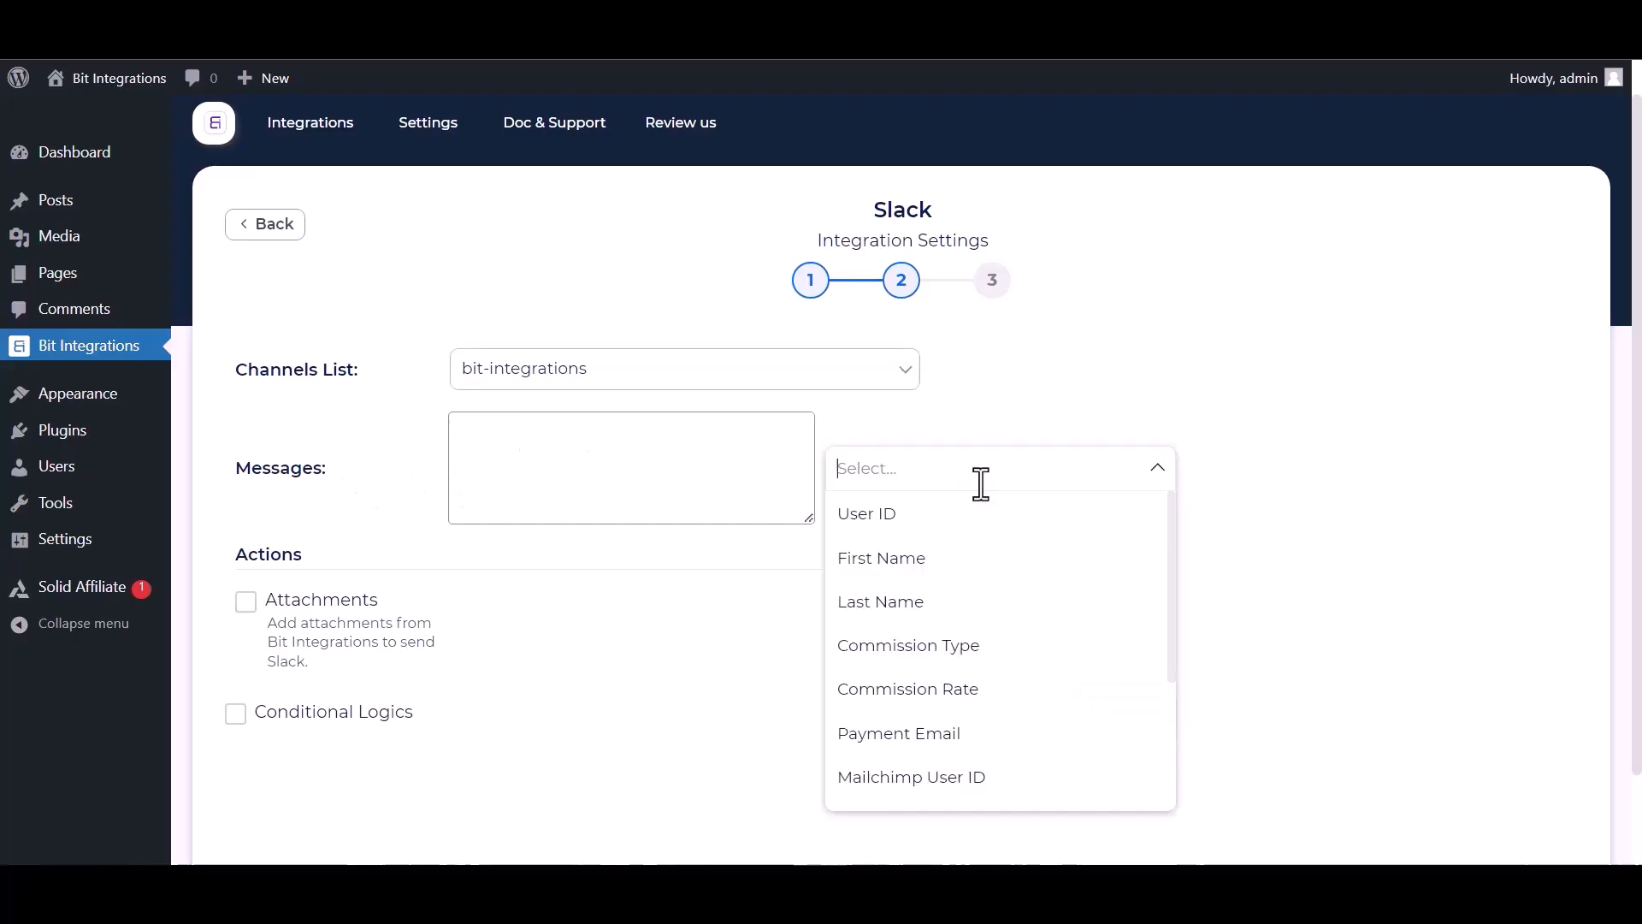
click(902, 557)
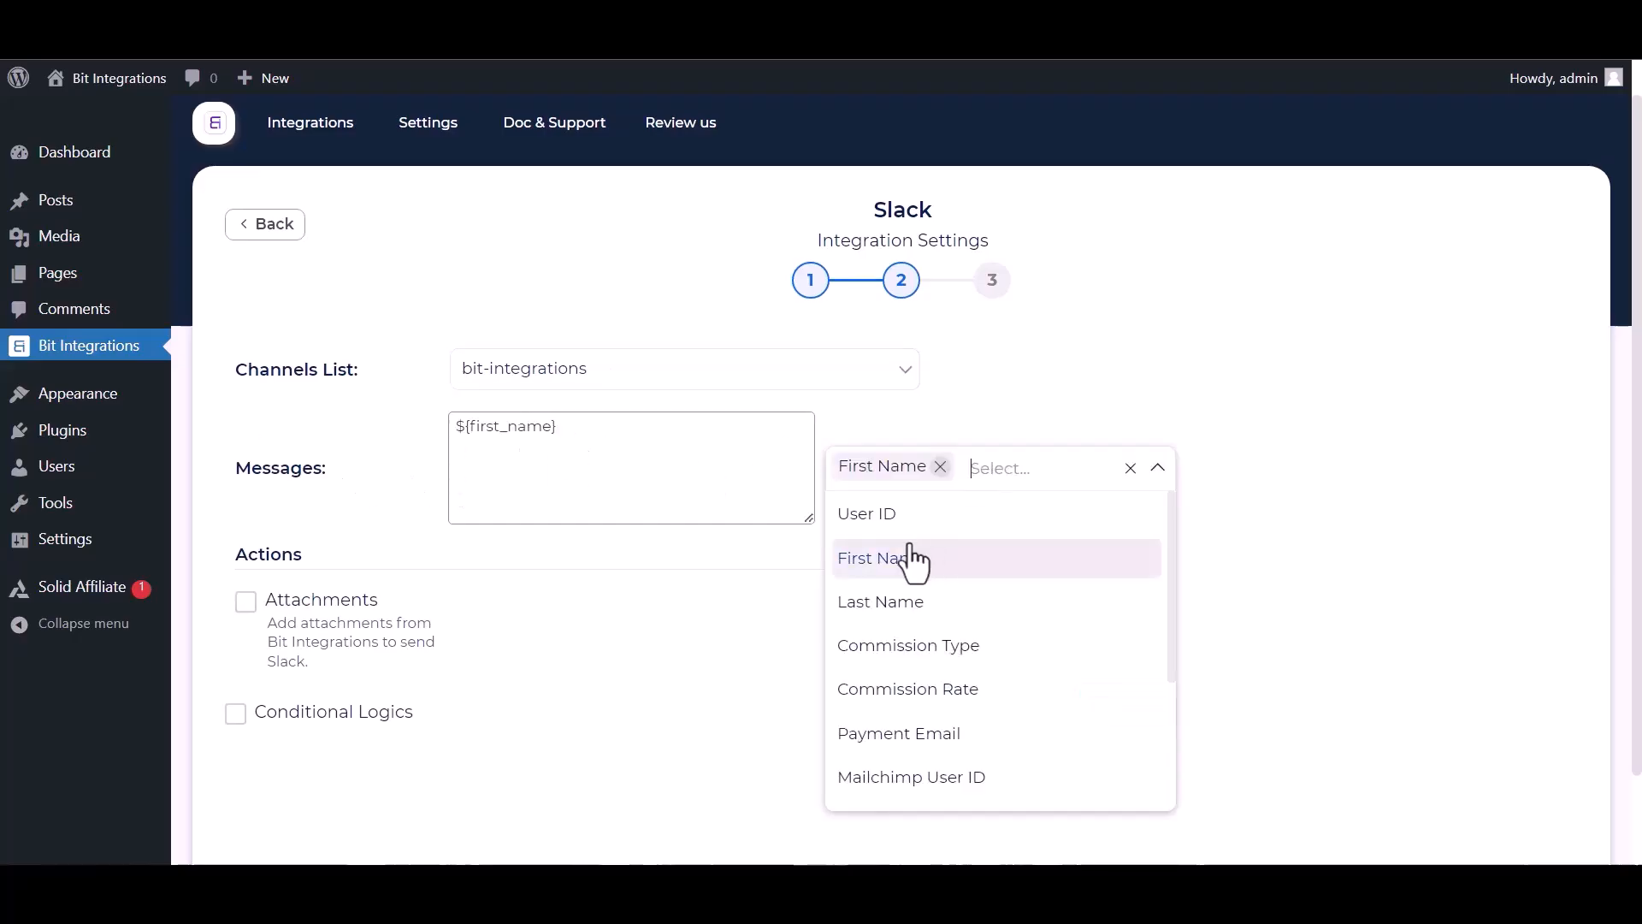
click(891, 751)
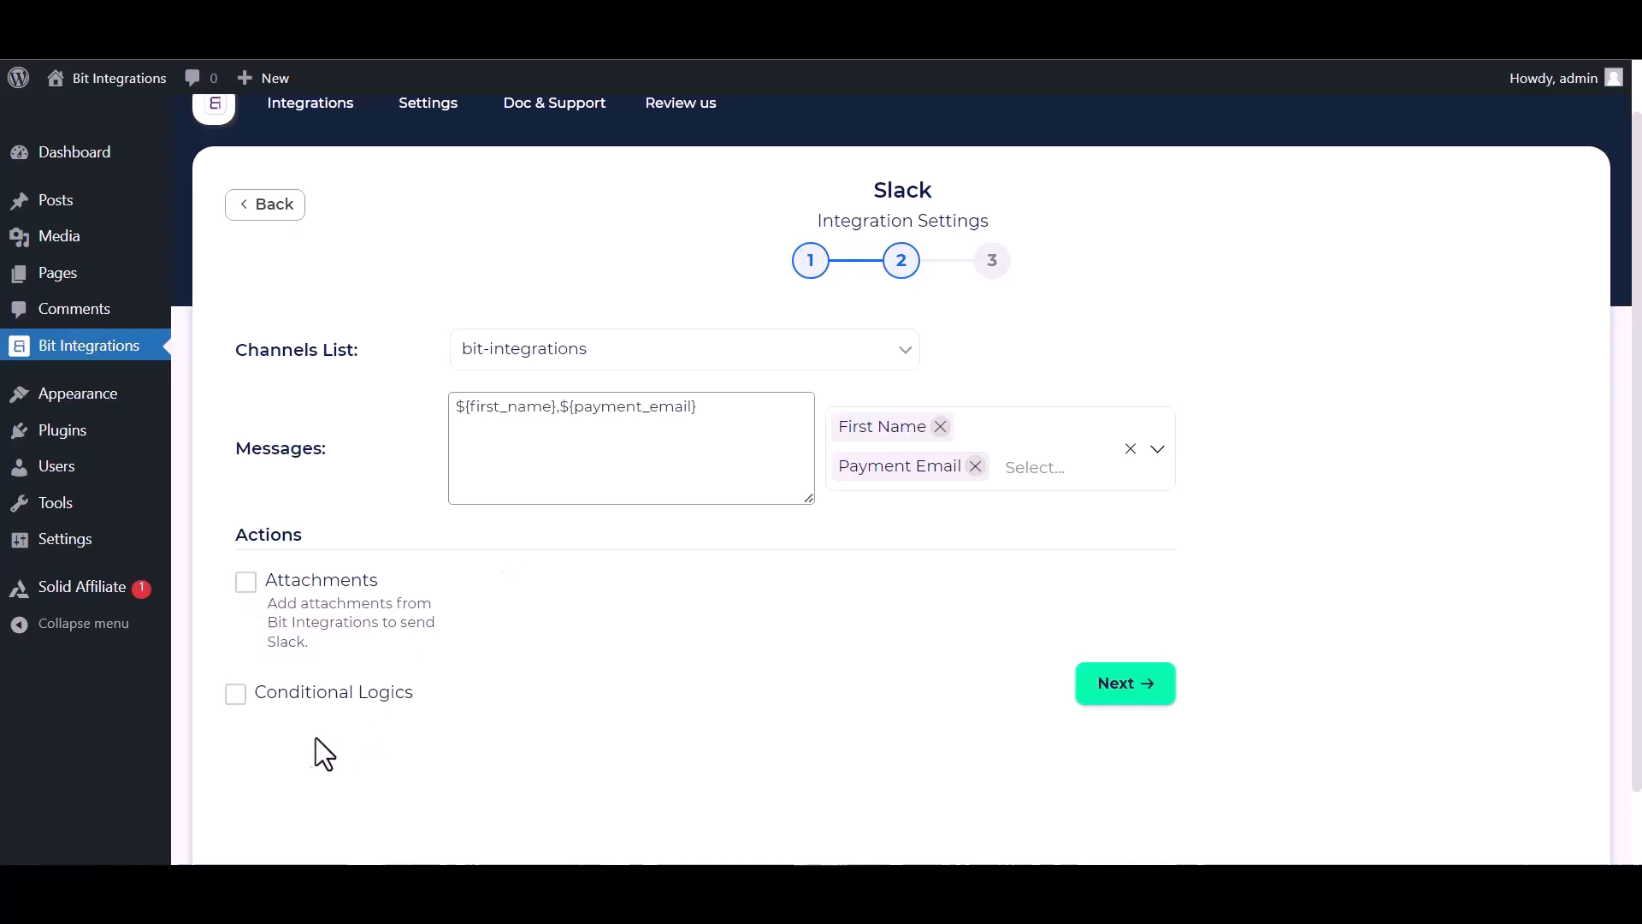
click(236, 696)
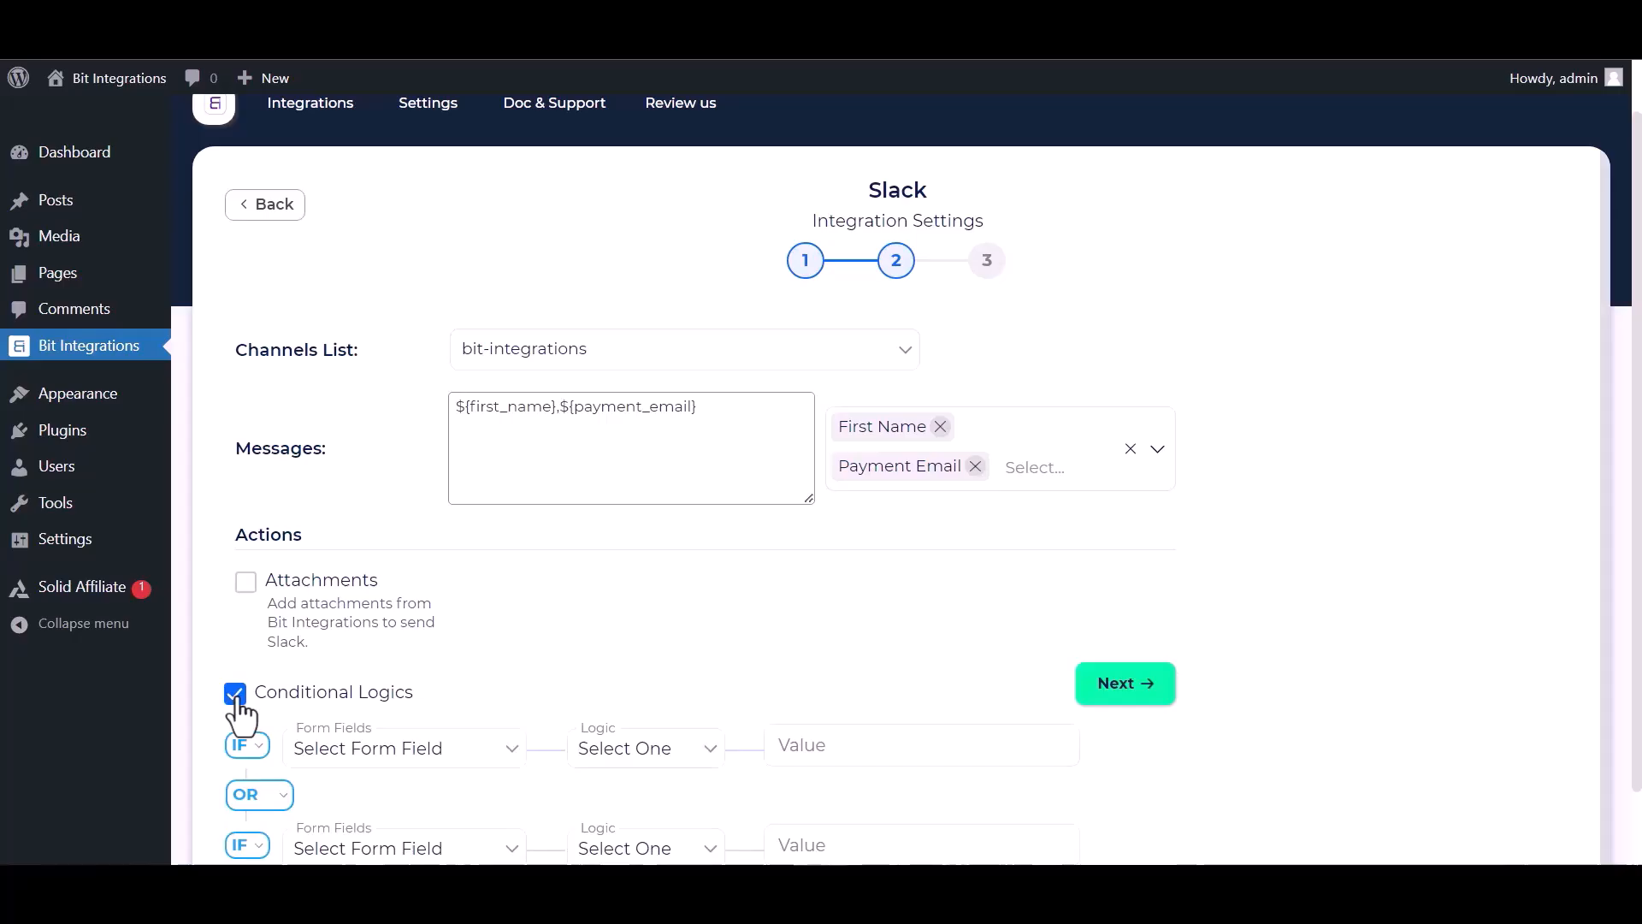
click(237, 700)
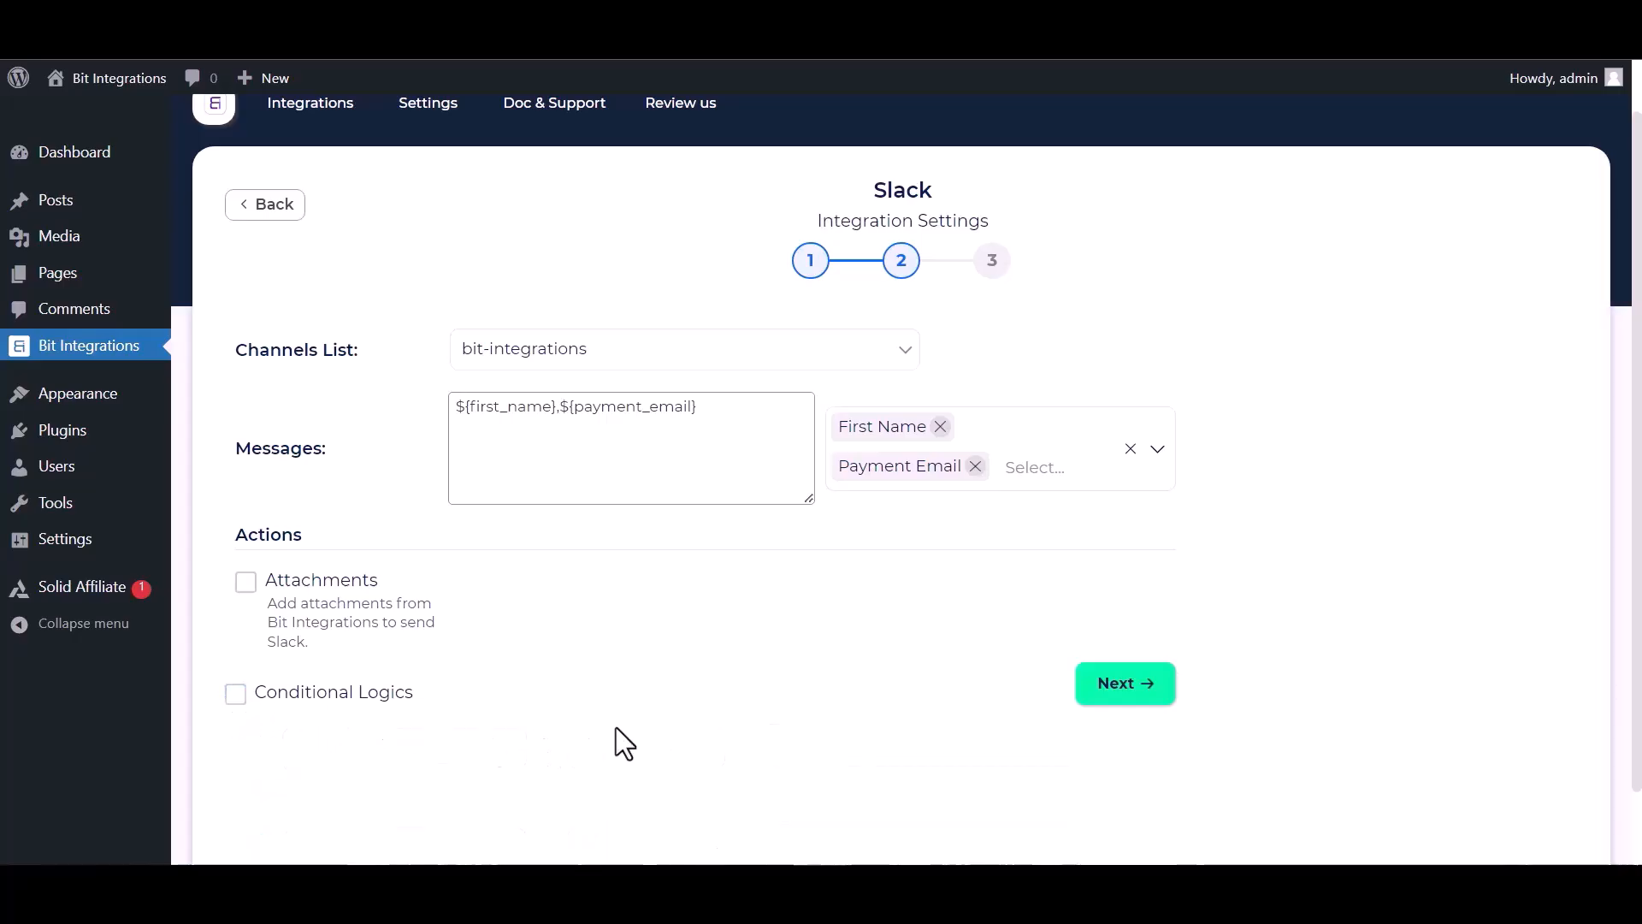
click(1137, 684)
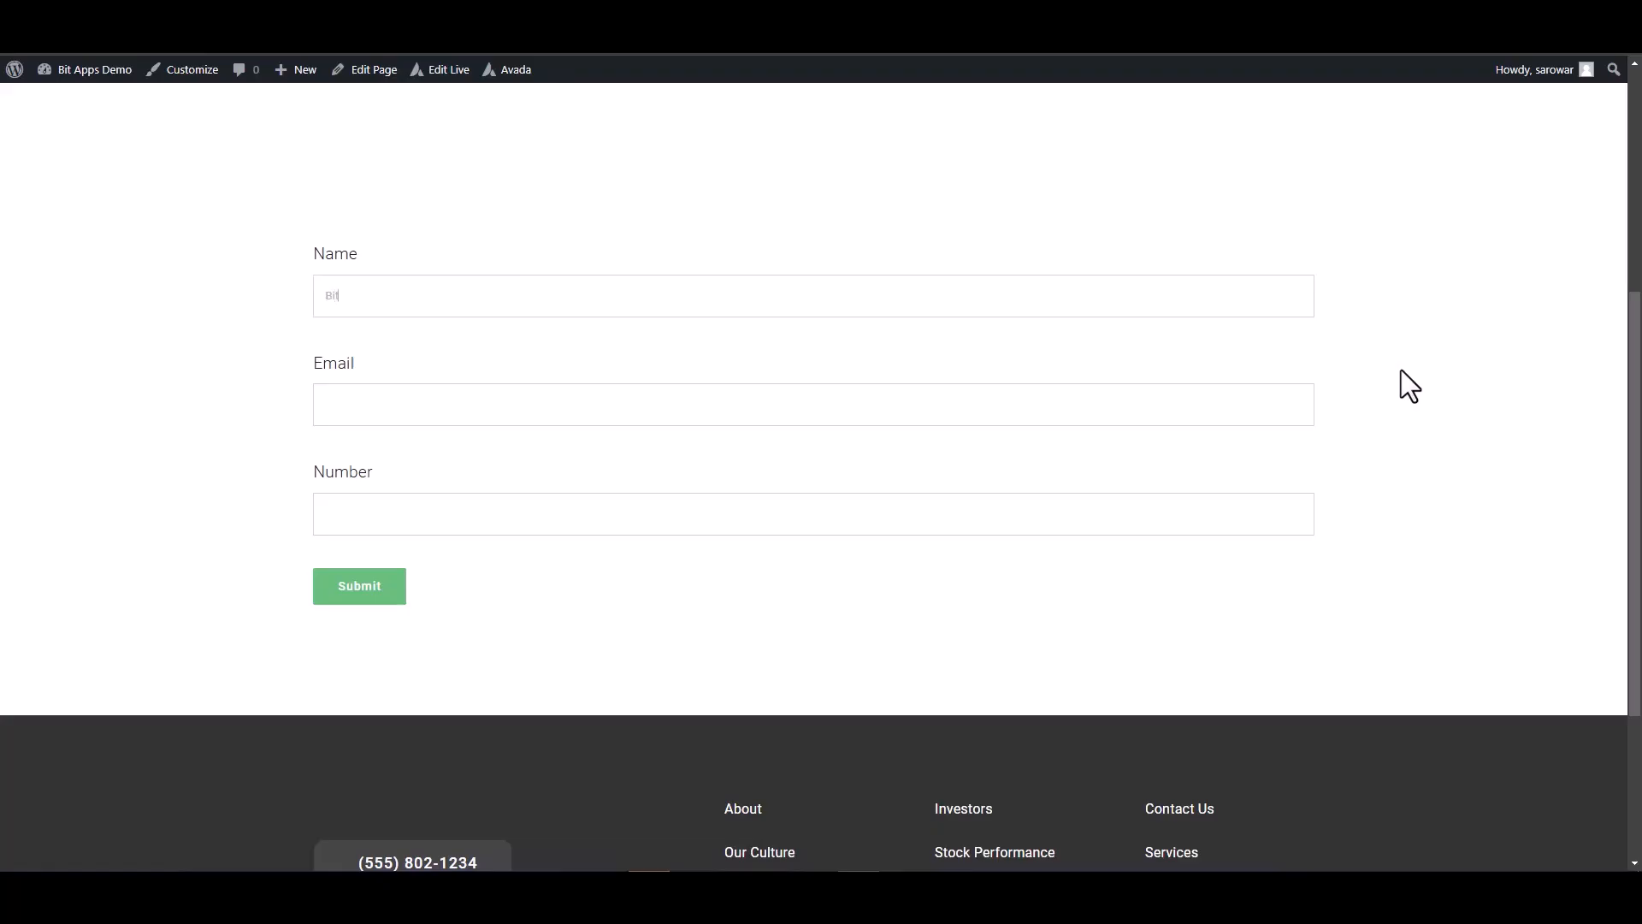
Submit a test entry named 'Bit Integrations' with a support e-mail and number 444555666.
text(Bit Integrations)
click(1183, 421)
click(1164, 511)
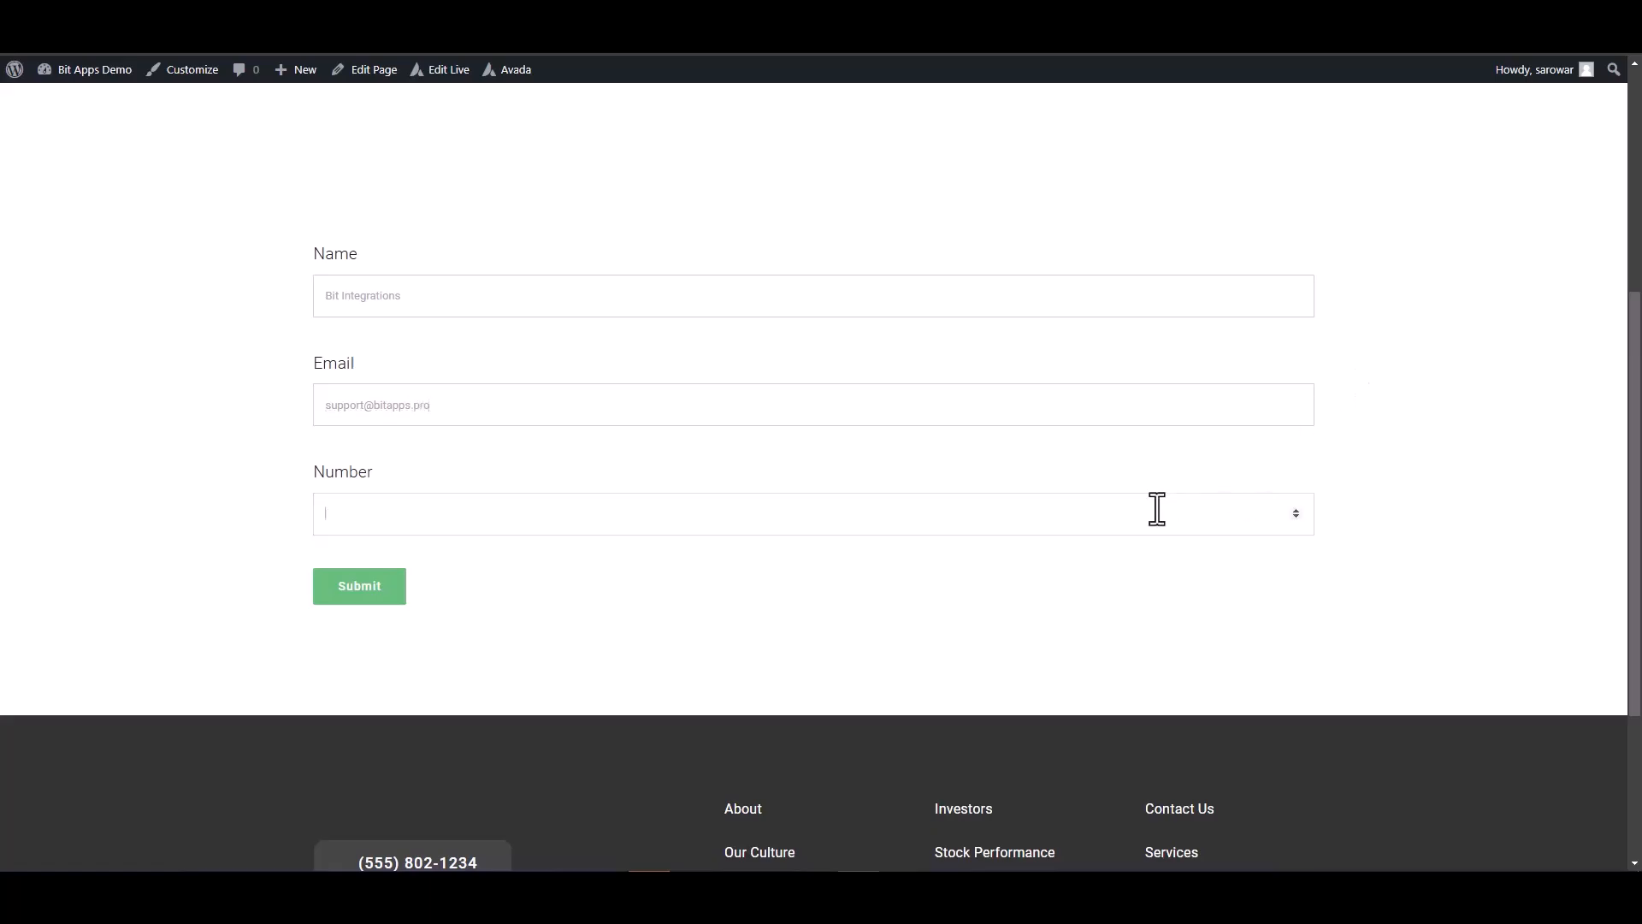
text(444555666)
click(376, 592)
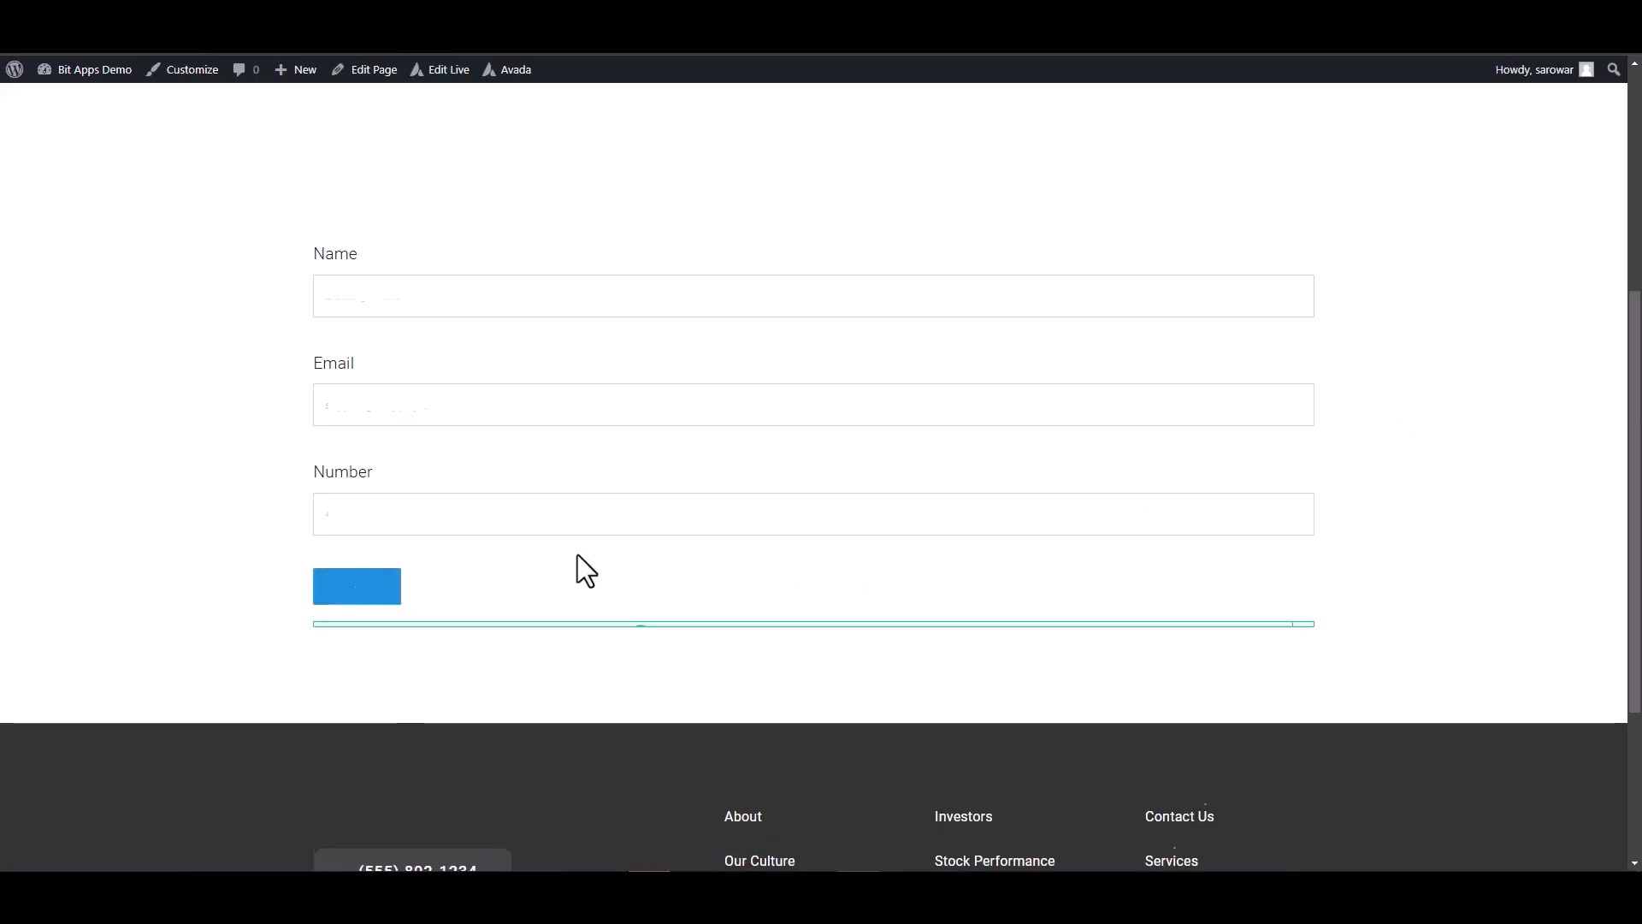
Confirm the name and e-mail arrived as a message in Slack's bit-integrations channel.
triple_click(924, 659)
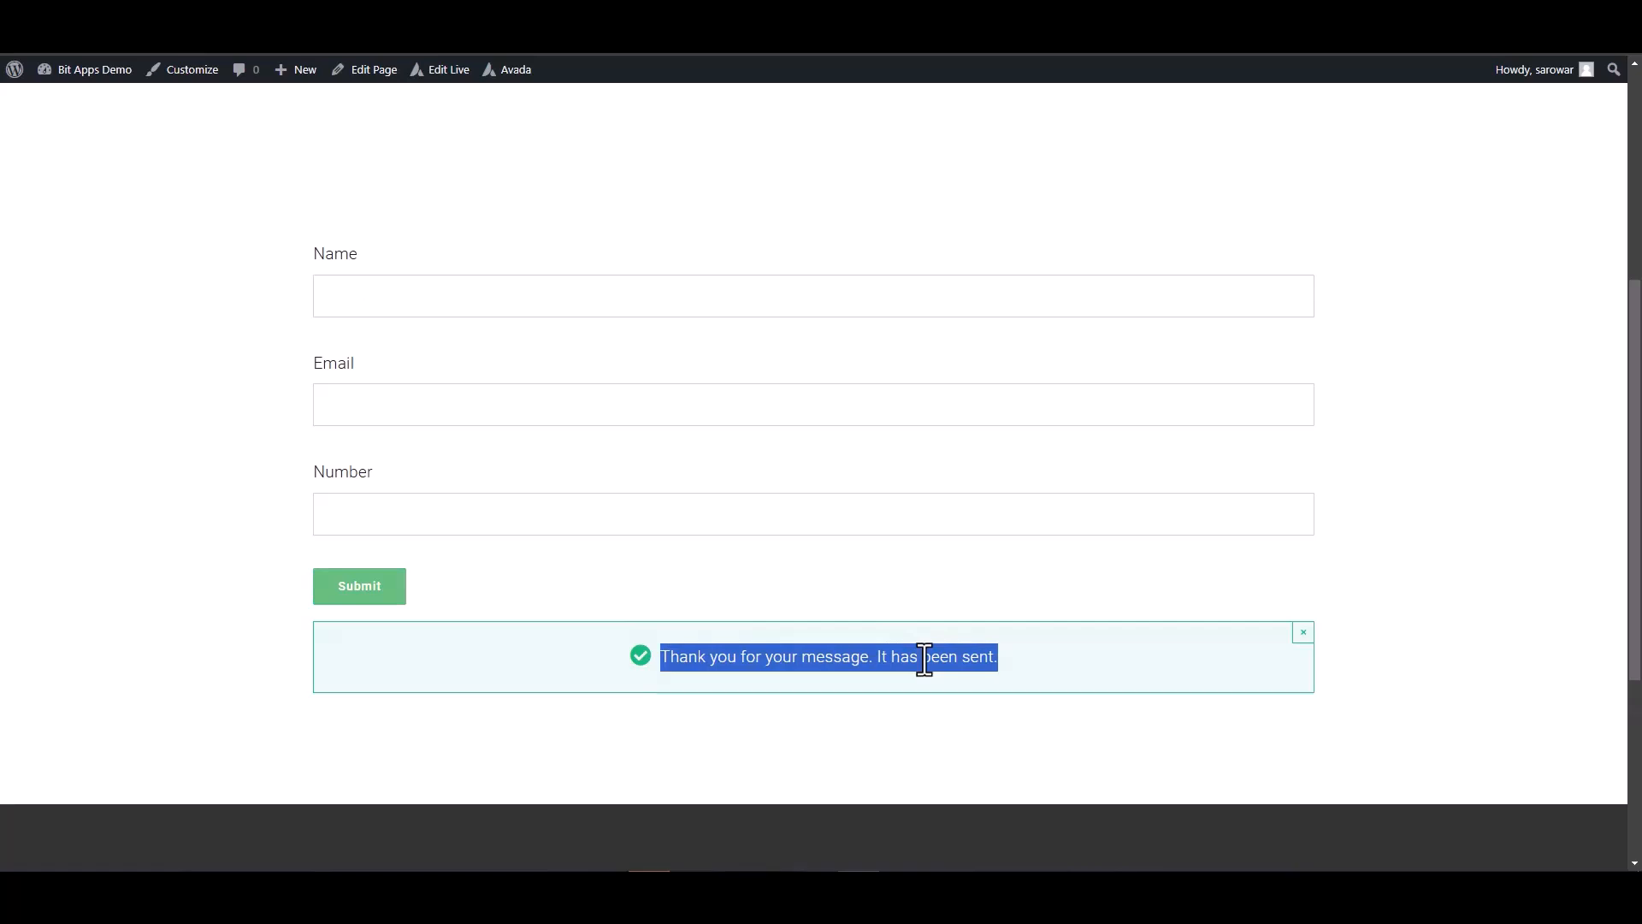
click(1403, 622)
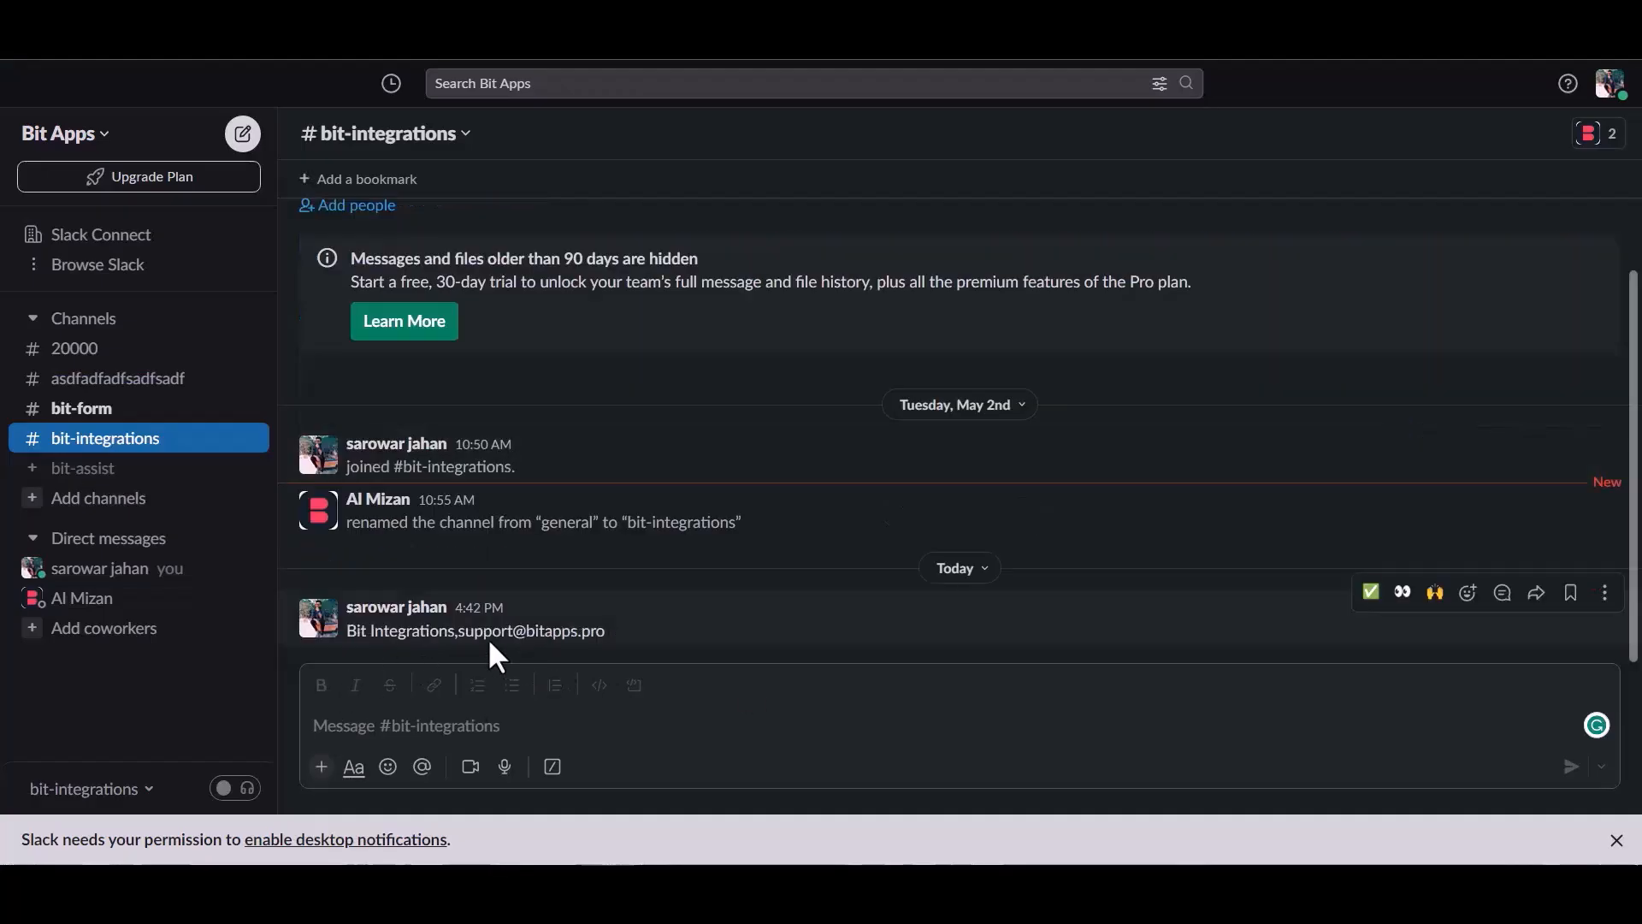
drag(347, 633, 570, 633)
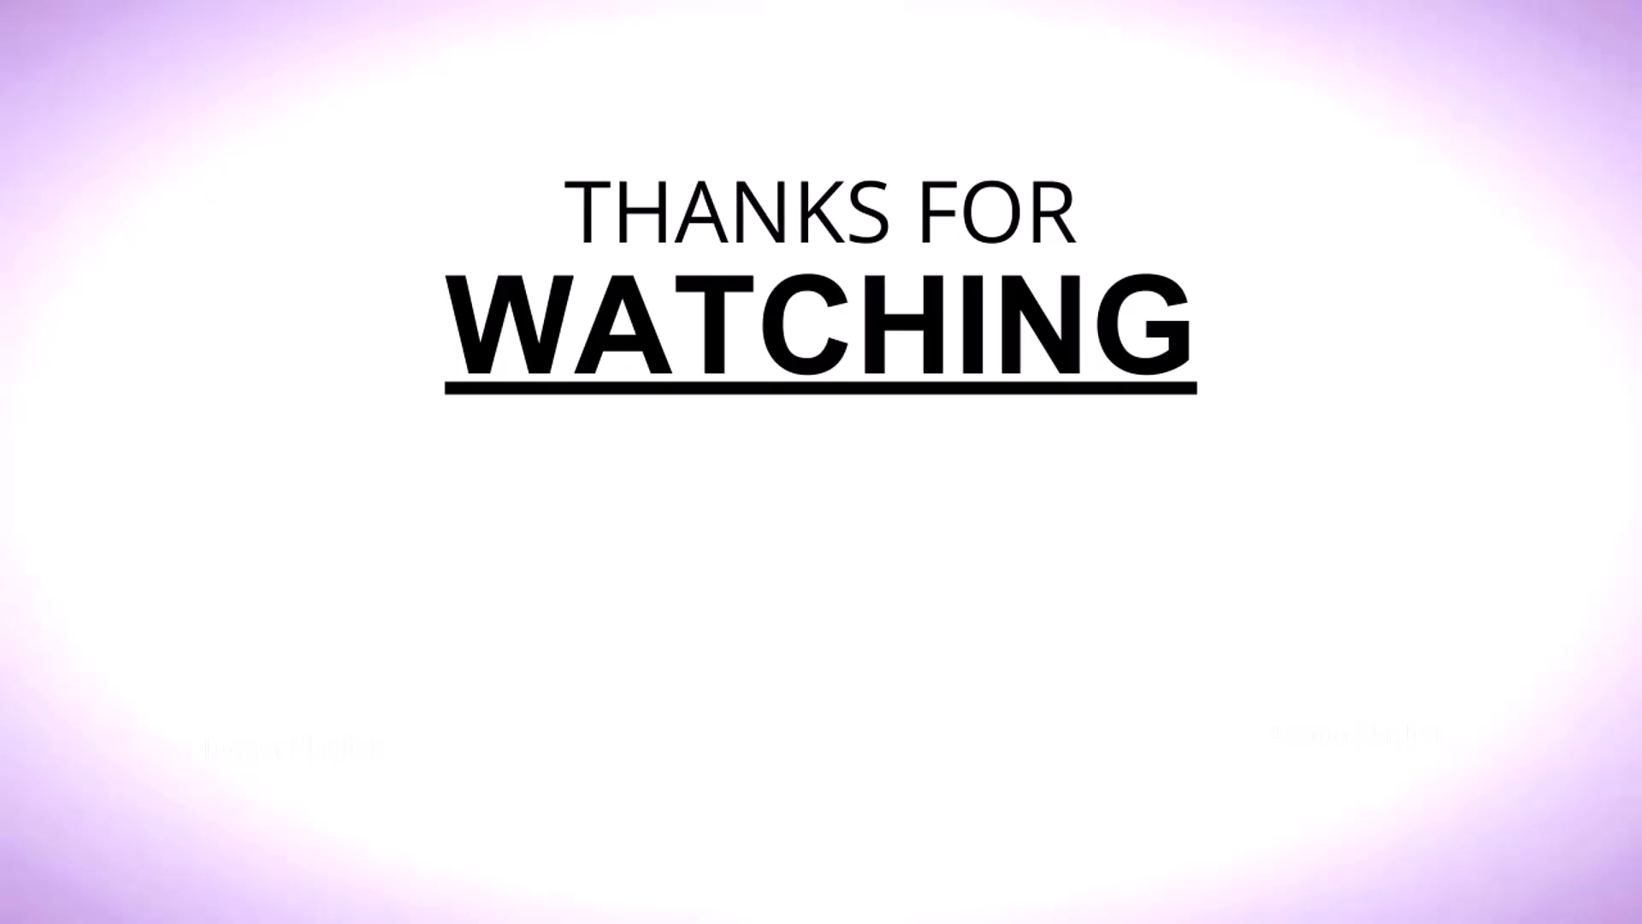